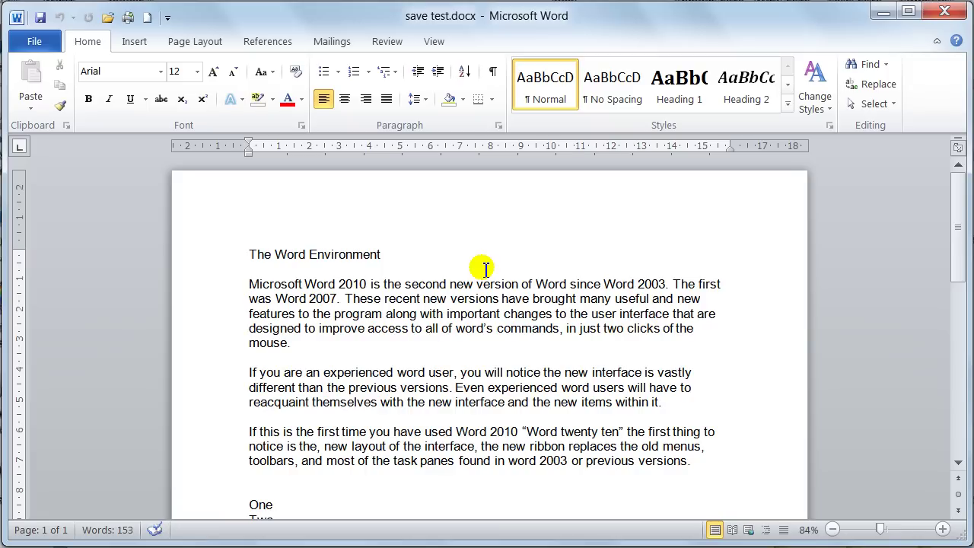
- Insert a table with four columns and four rows on a new line below the heading "The Word Environment"
key("Return")
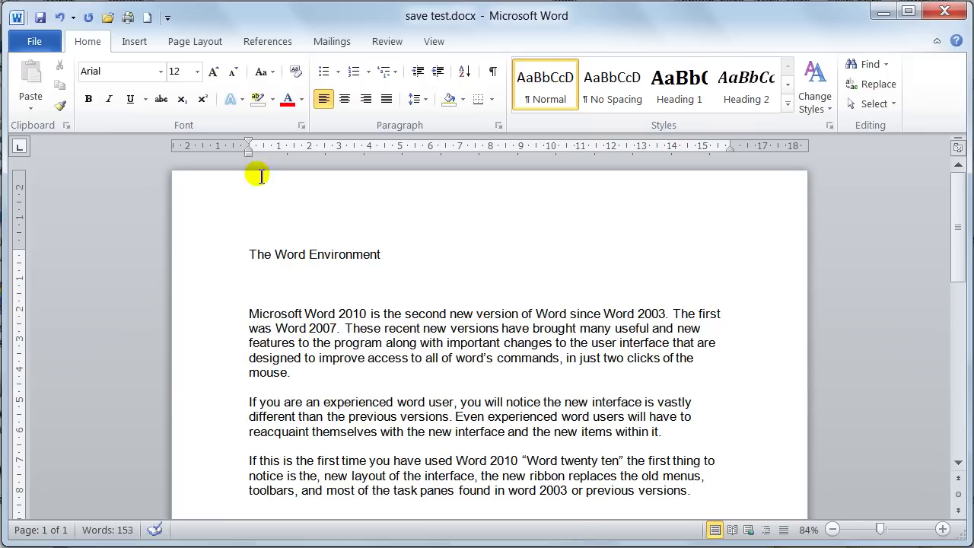
left_click(134, 43)
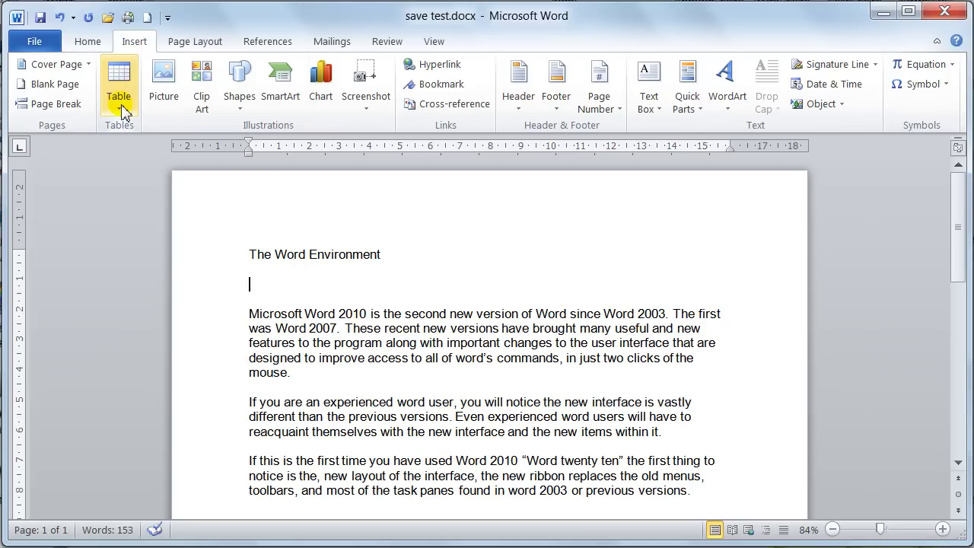
left_click(120, 105)
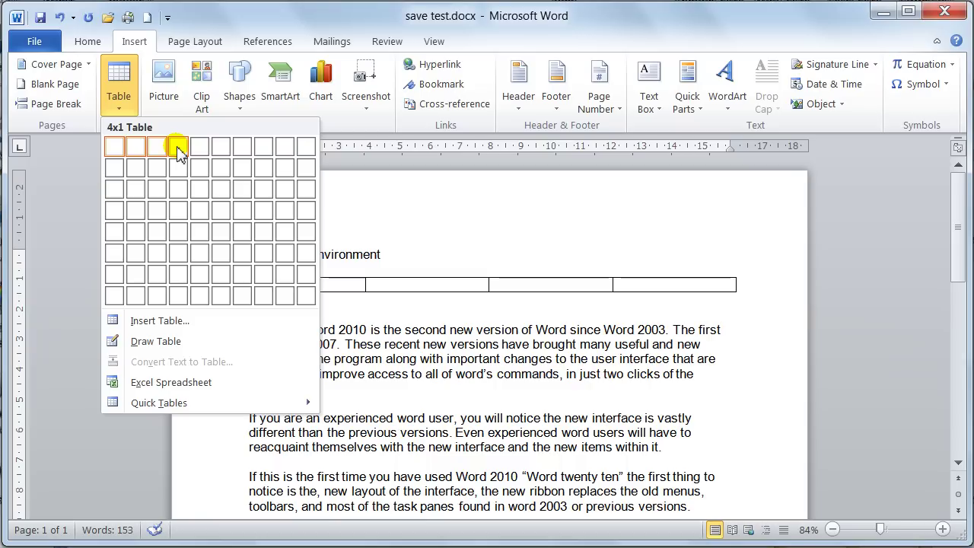
left_click(185, 210)
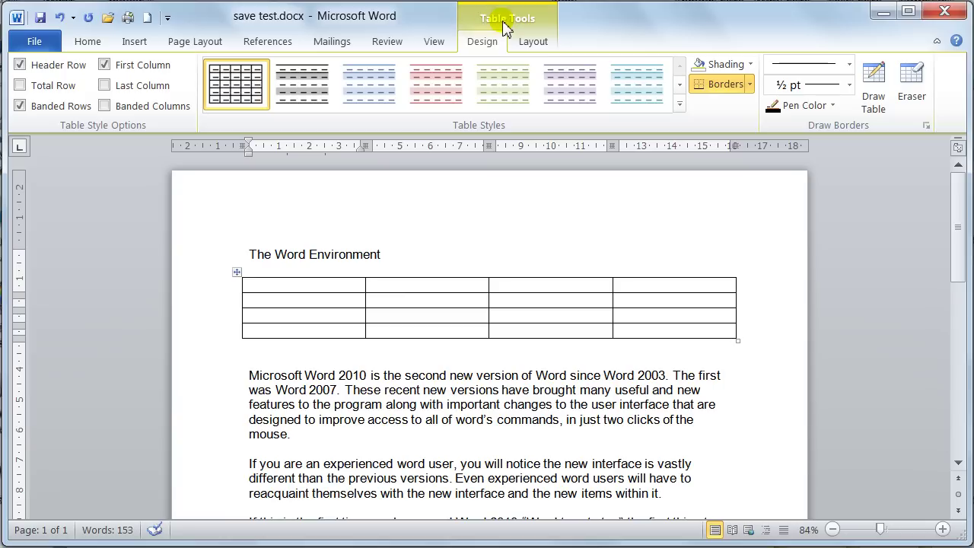
- Specify a height of 2.5 cm for the table's first row in the table properties
left_click(541, 50)
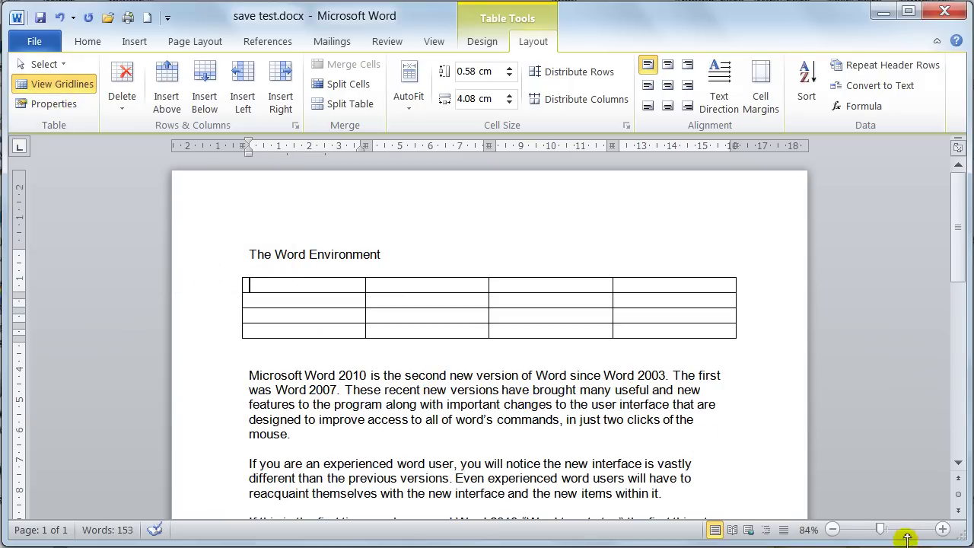
left_click_drag(881, 532, 895, 538)
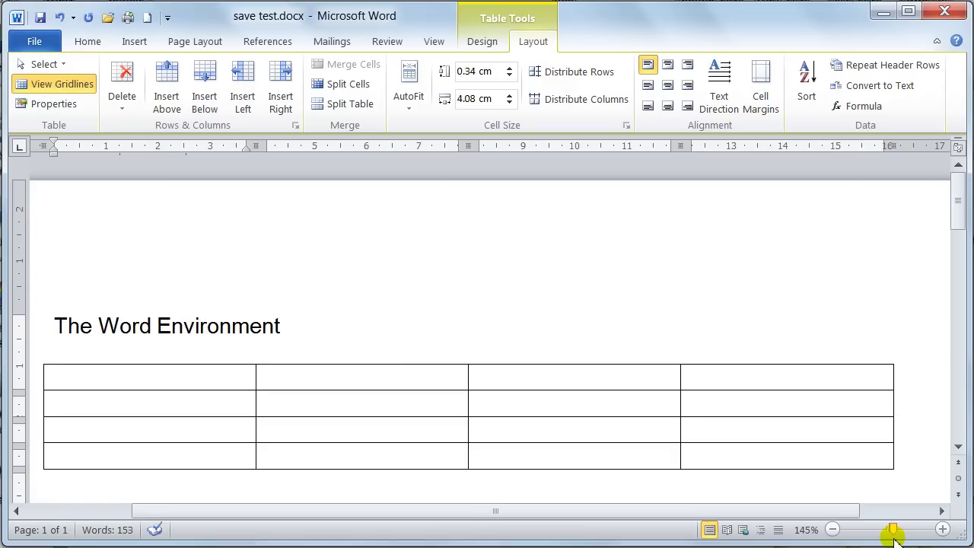
left_click_drag(752, 515, 728, 517)
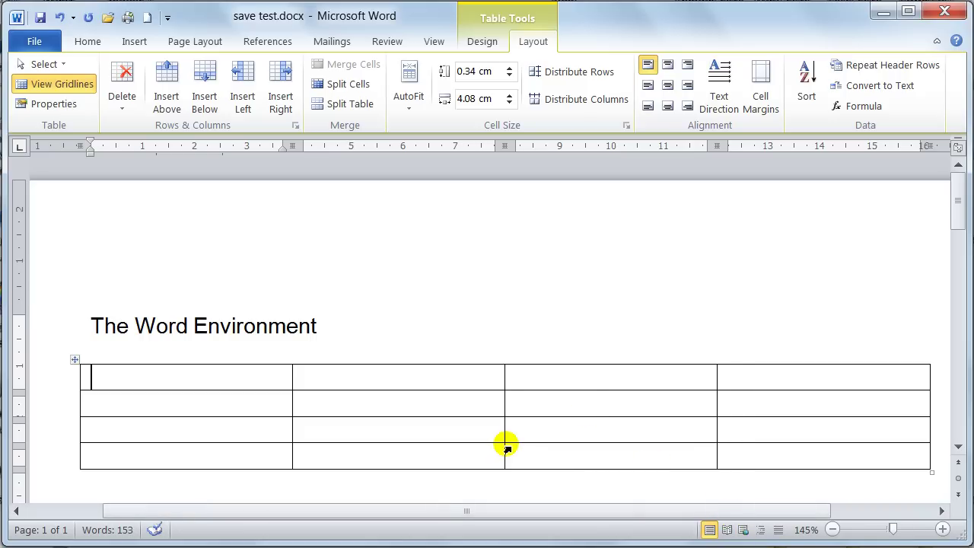
left_click(43, 108)
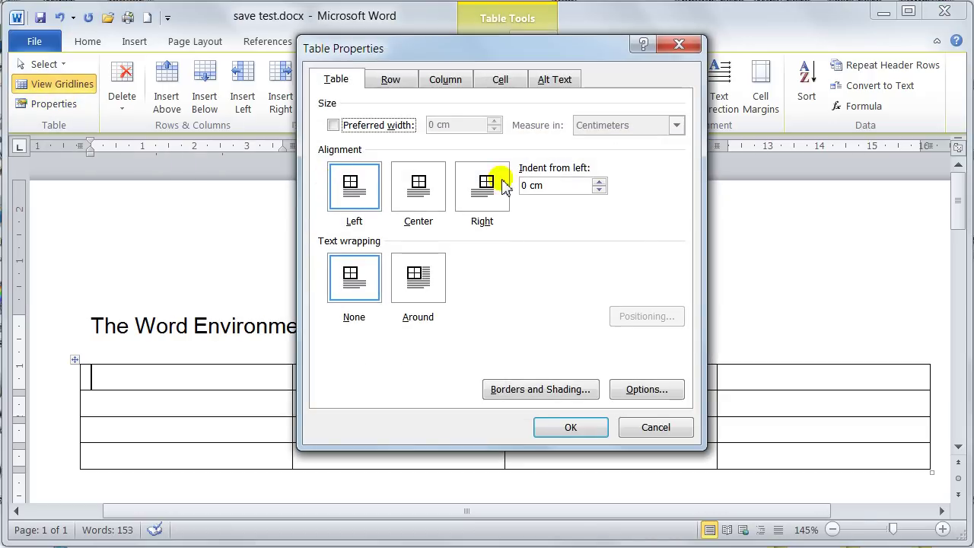
left_click_drag(556, 52, 678, 31)
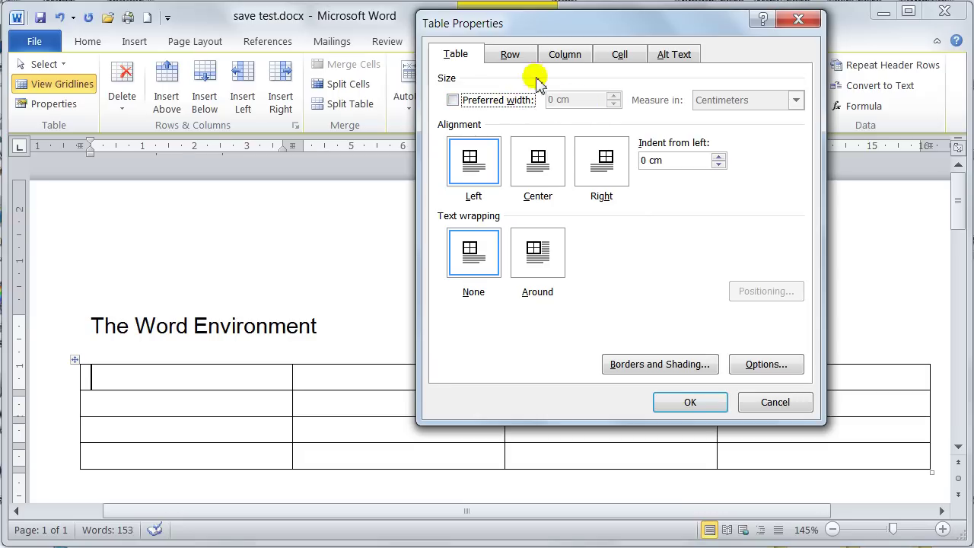
left_click(511, 55)
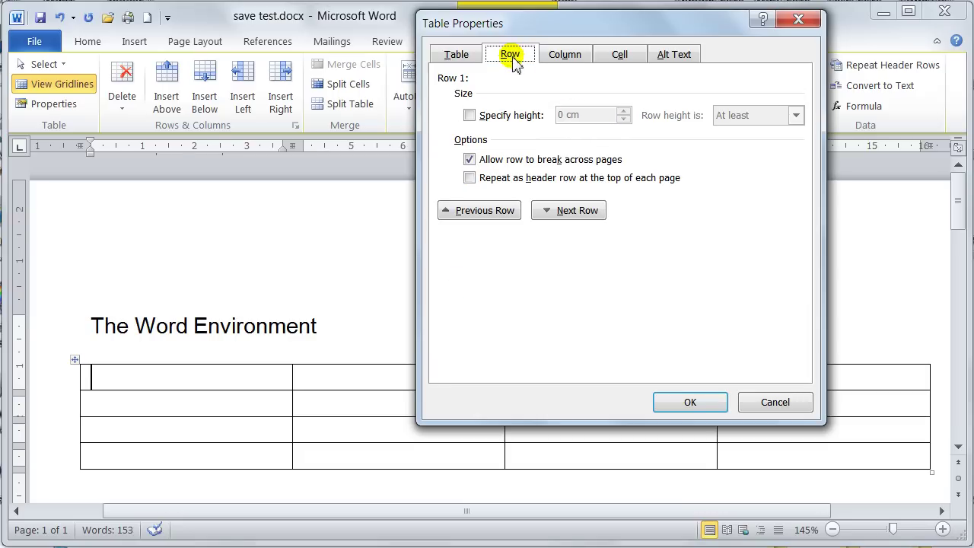
left_click(470, 115)
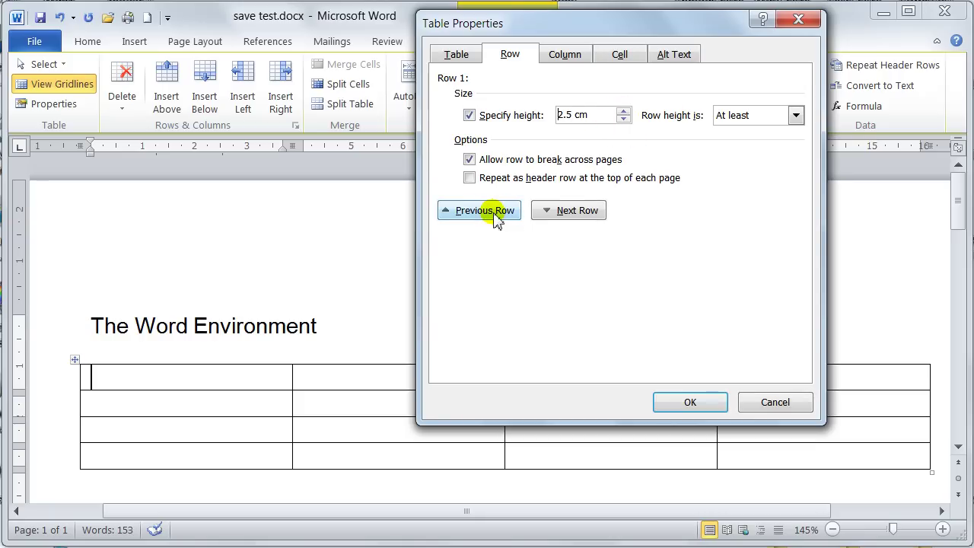
left_click(560, 215)
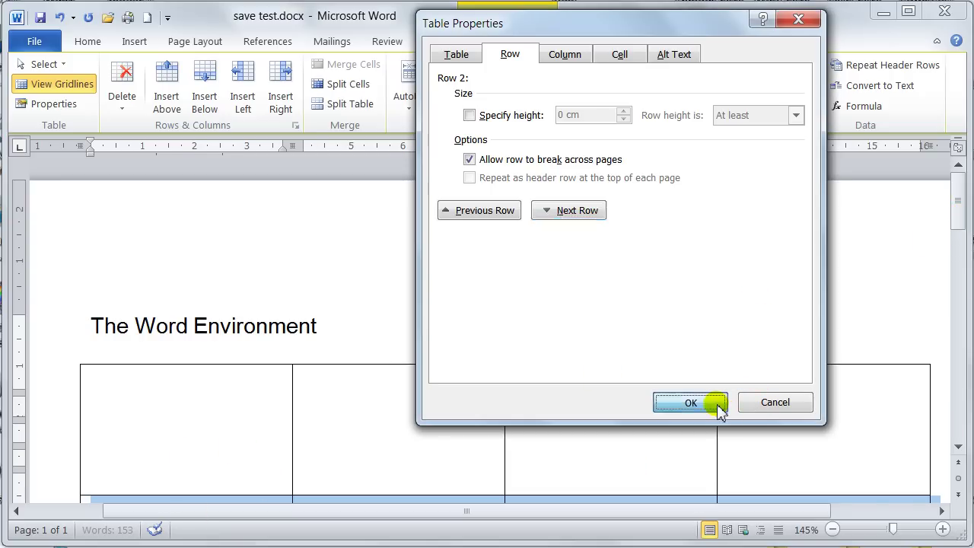
left_click(718, 405)
- Undo the height change of the table's first row
left_click_drag(956, 213, 961, 232)
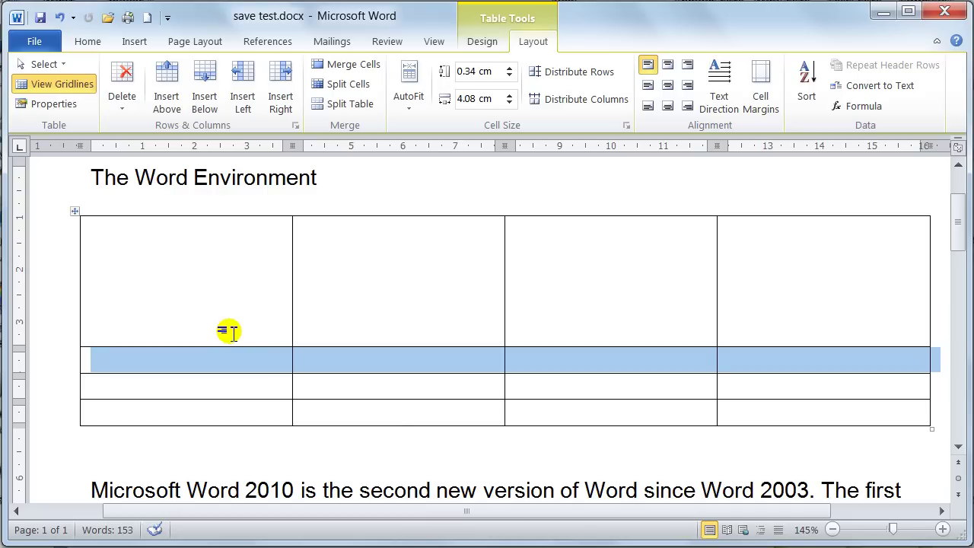
key("ctrl+z")
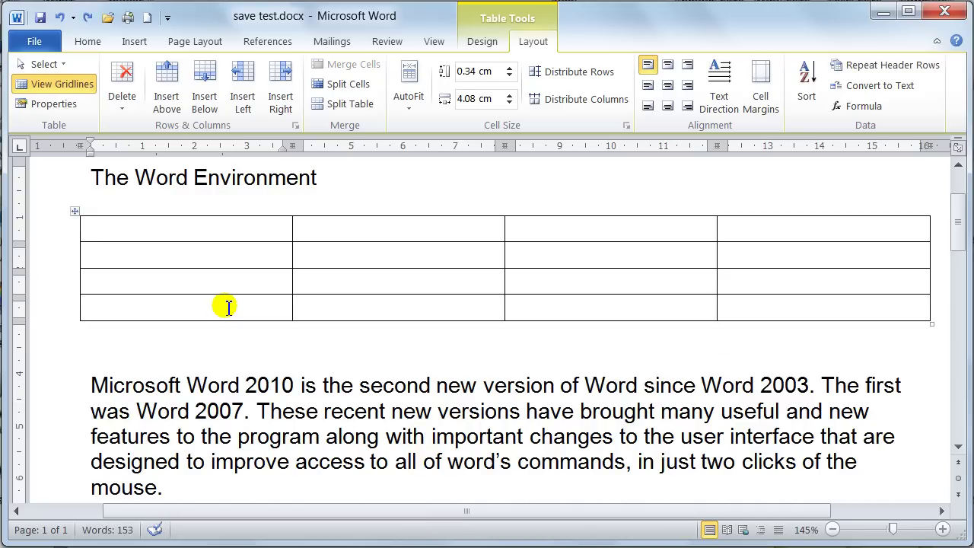
- Set the preferred width of the table's first and second columns to 2.5 cm in the table properties
left_click(47, 112)
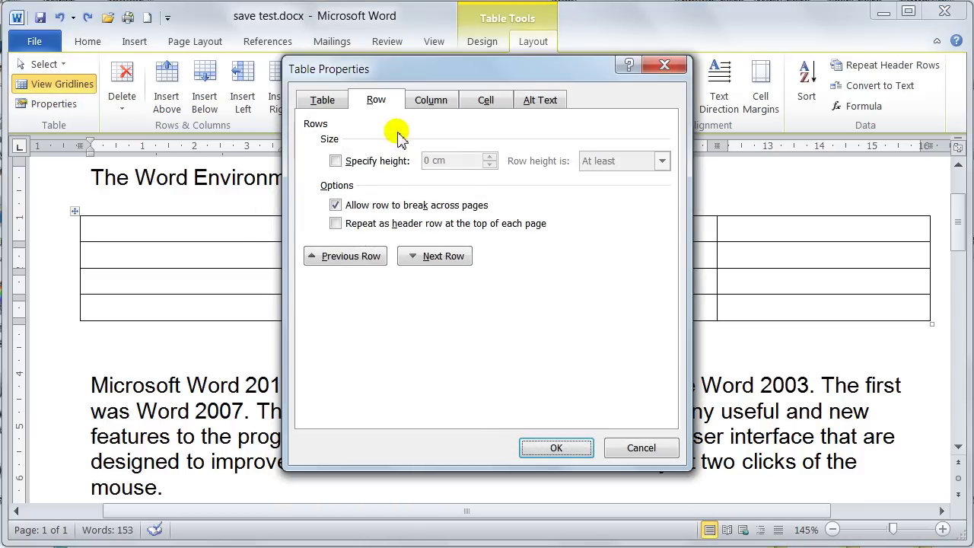
left_click(443, 106)
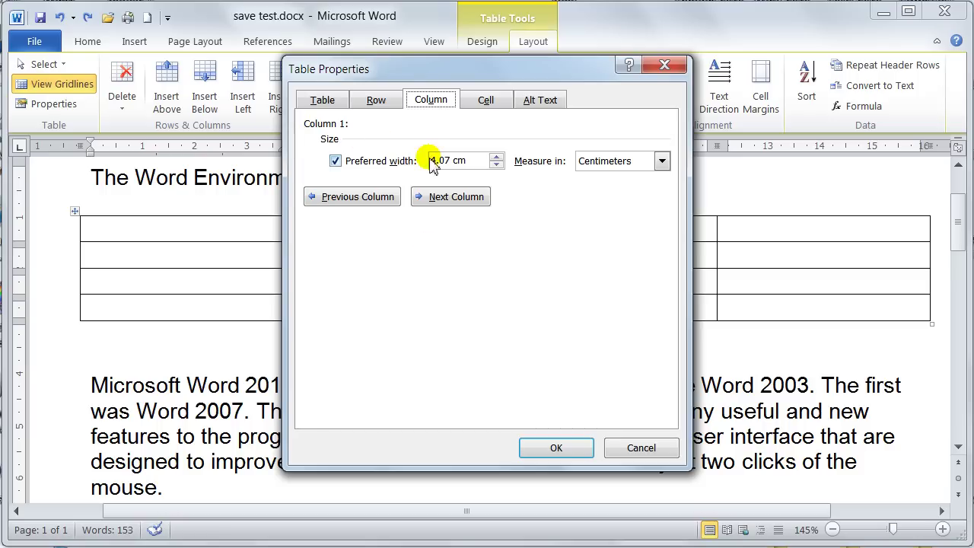
left_click_drag(496, 72, 747, 67)
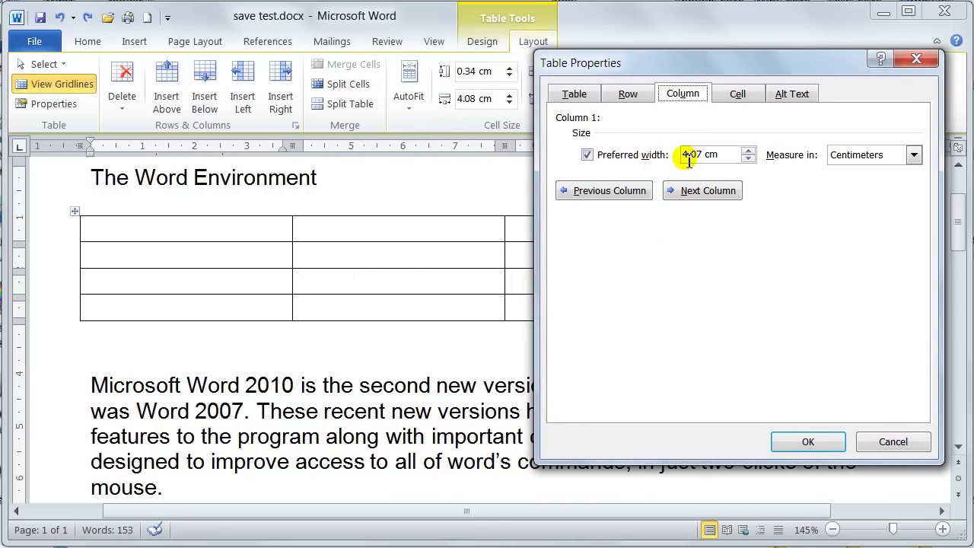
left_click_drag(703, 155, 680, 156)
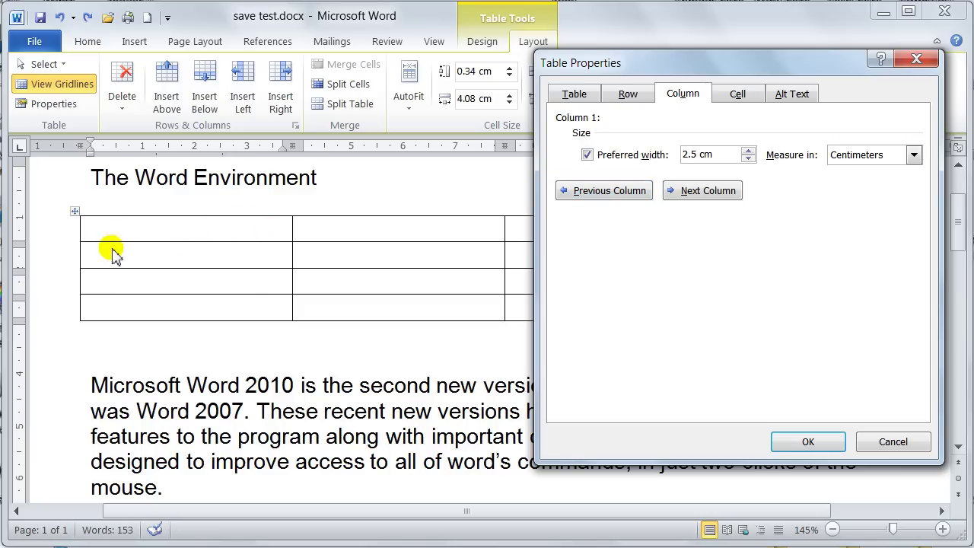
left_click(708, 191)
left_click_drag(706, 155, 687, 160)
type("2.5")
left_click(705, 191)
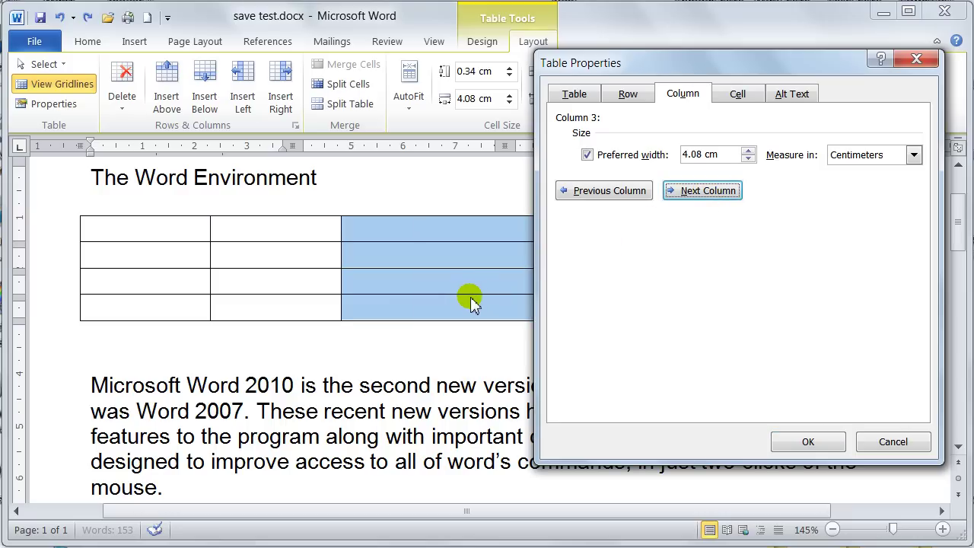
- Set the preferred width of the third and fourth columns to 2.5 cm and apply the table properties
left_click_drag(702, 156, 680, 157)
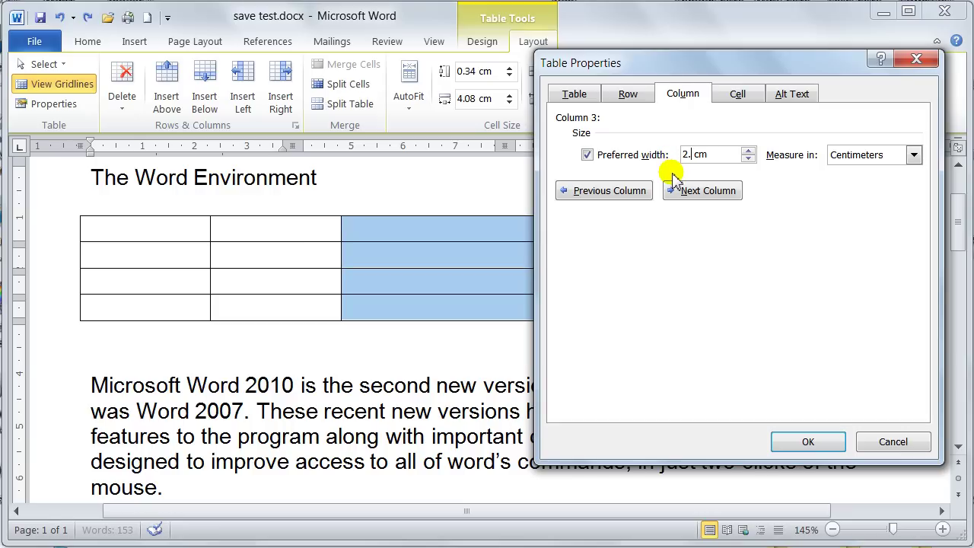
left_click(696, 194)
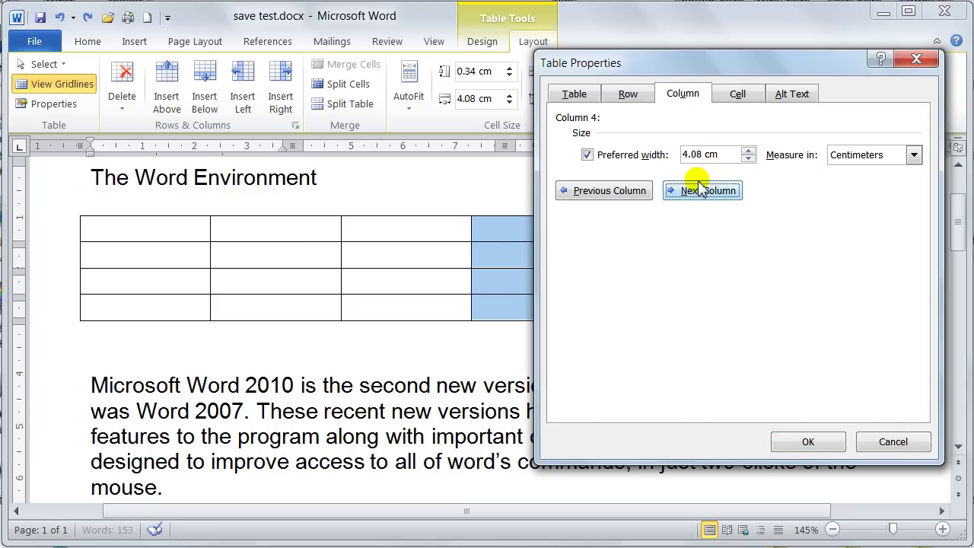
left_click_drag(703, 154, 680, 160)
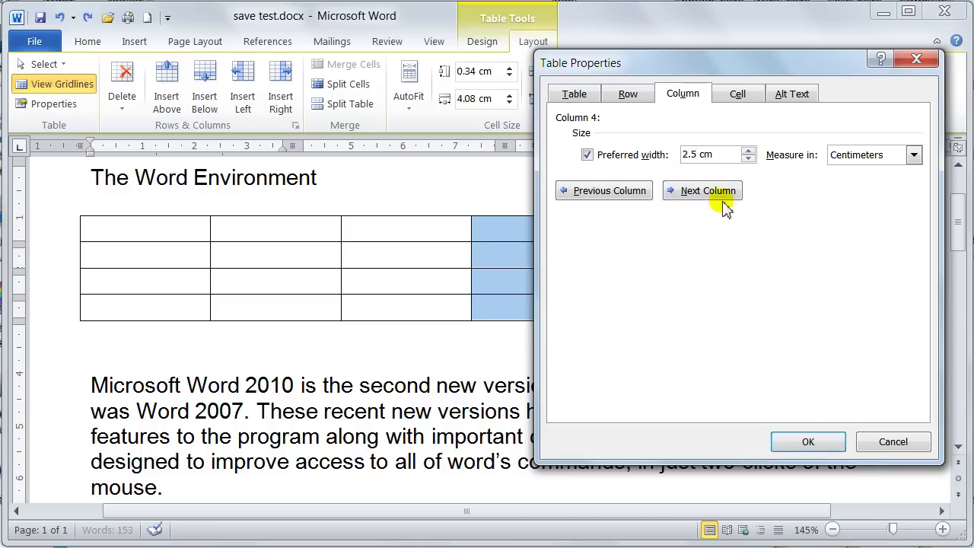
left_click(701, 191)
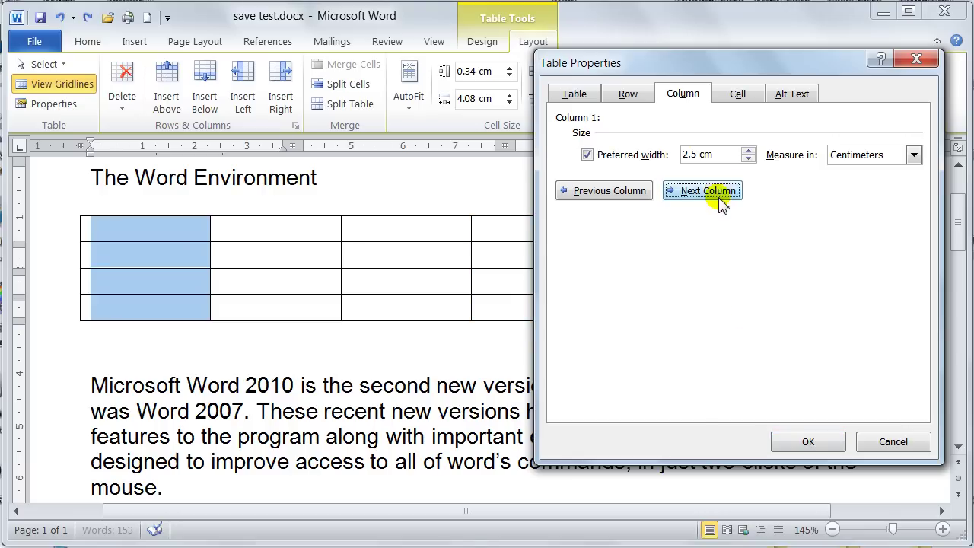
left_click(808, 443)
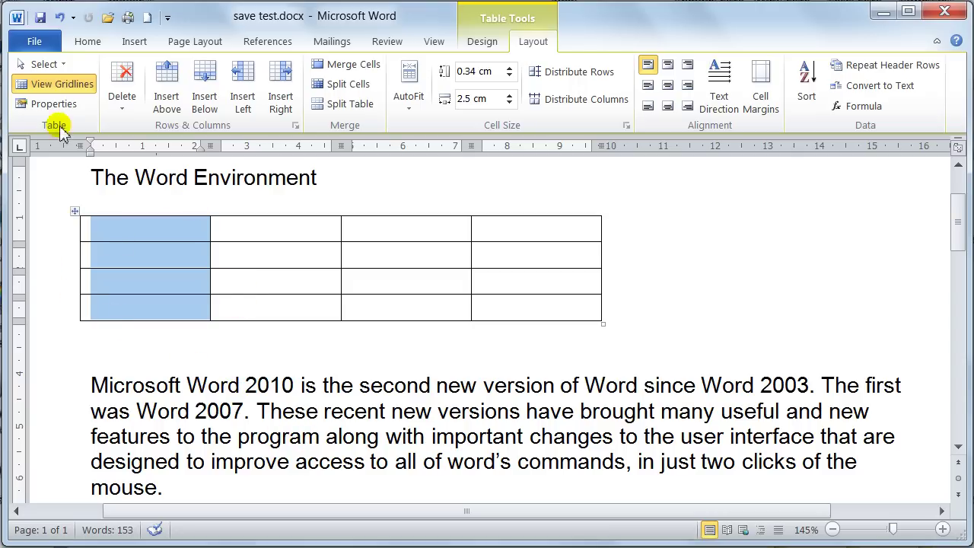
- Set the table's alignment to Center in the table properties
left_click(32, 103)
left_click_drag(556, 73, 807, 81)
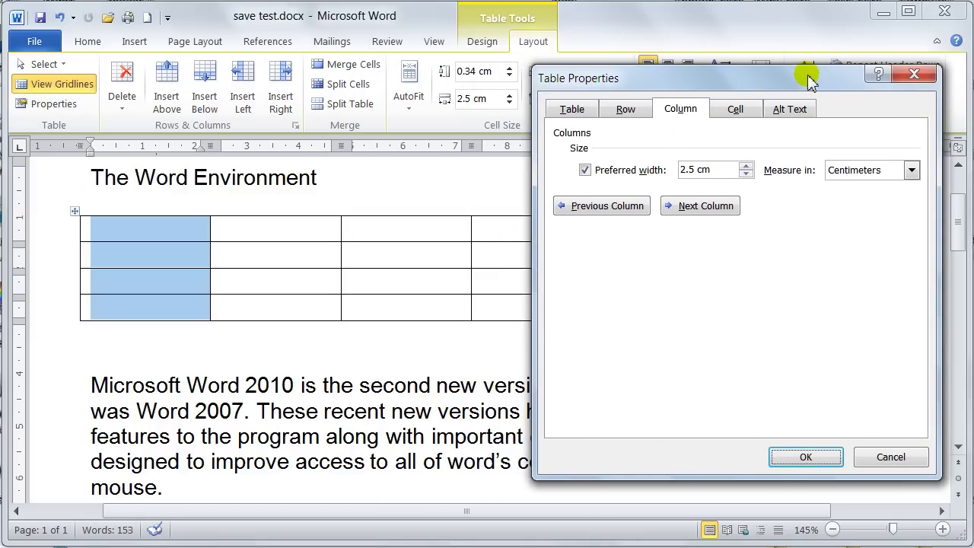
left_click(571, 111)
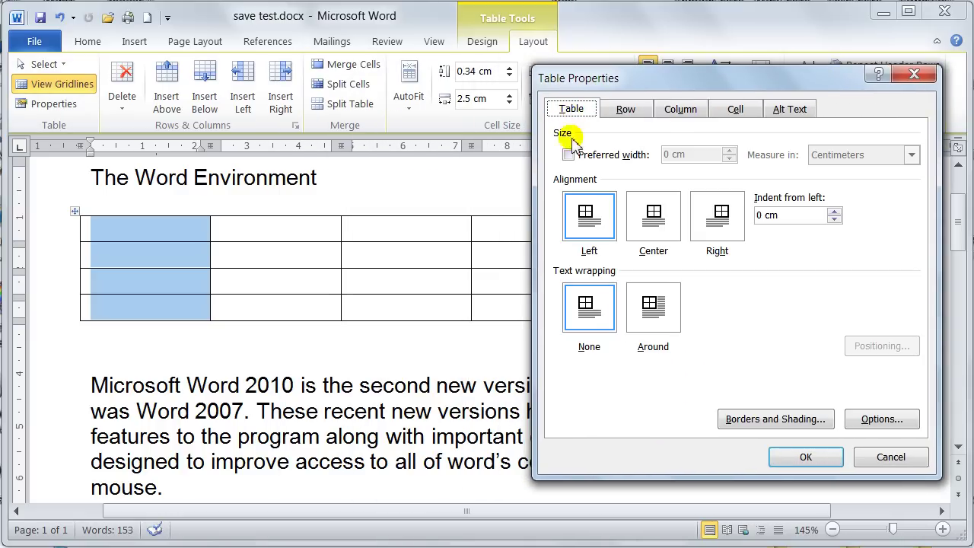
left_click(651, 219)
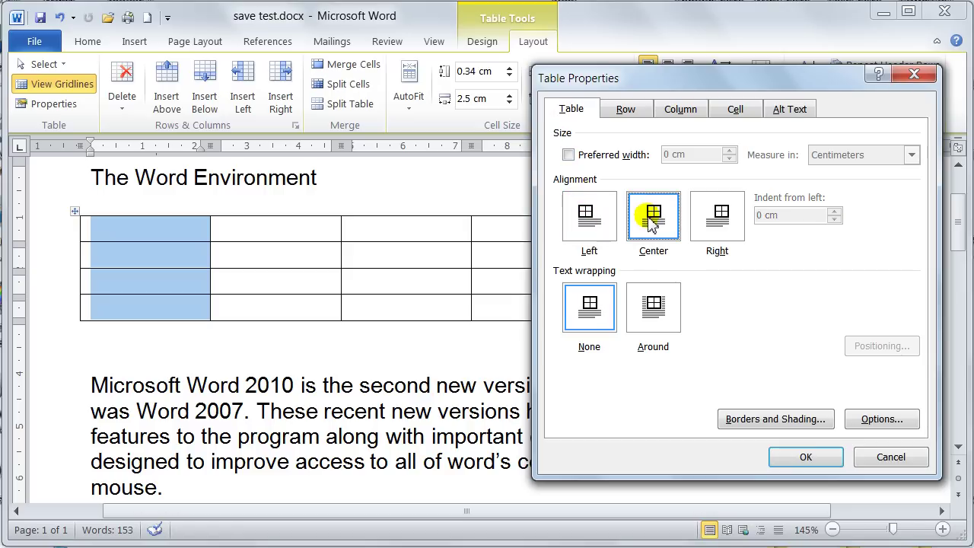
left_click(805, 457)
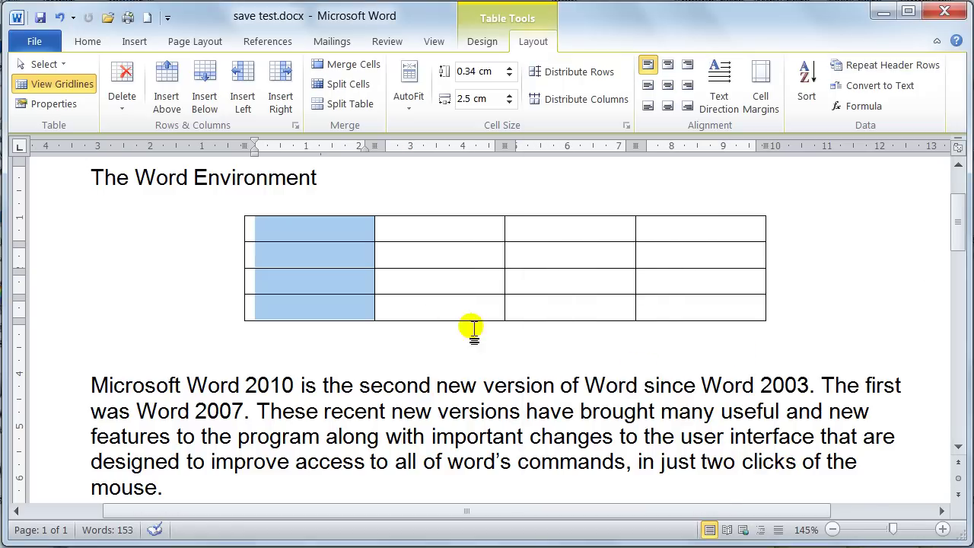
- Change the table's alignment to Right in the table properties
left_click(65, 108)
left_click(603, 171)
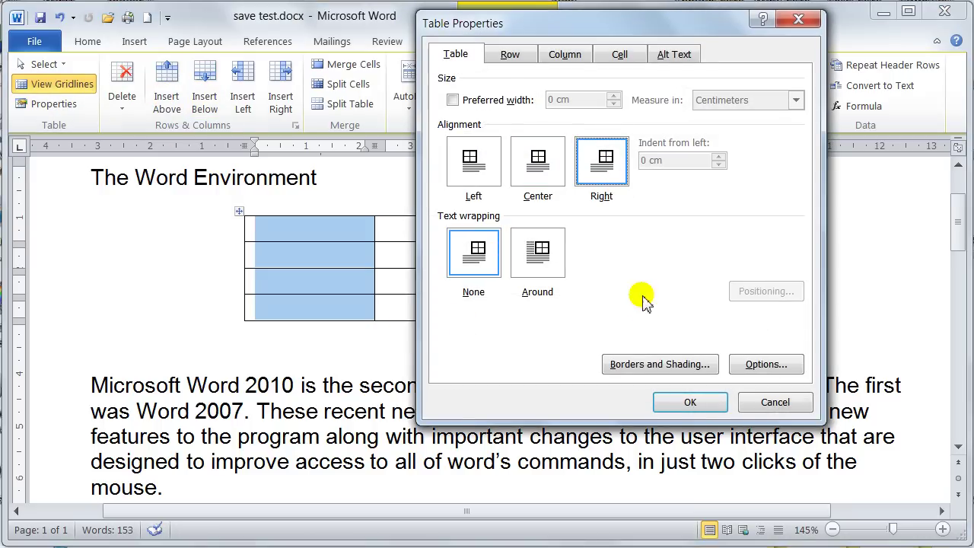
left_click(687, 401)
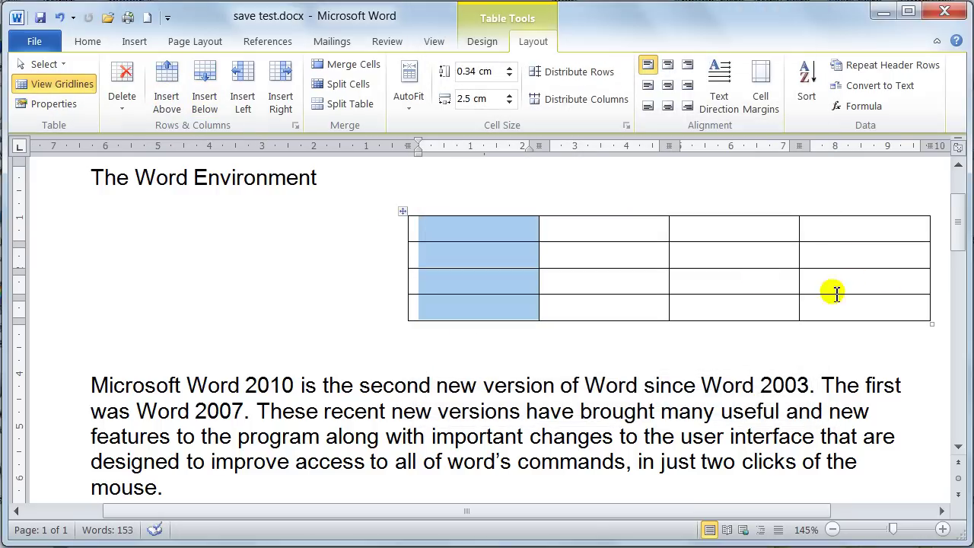
- Align the table to Center and set its text wrapping to Around
left_click(68, 113)
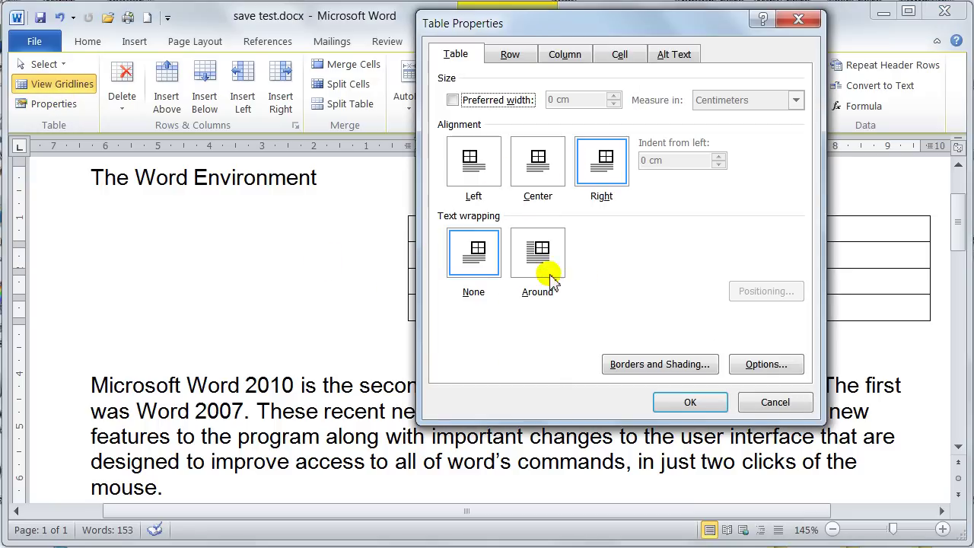
left_click(543, 168)
left_click(537, 254)
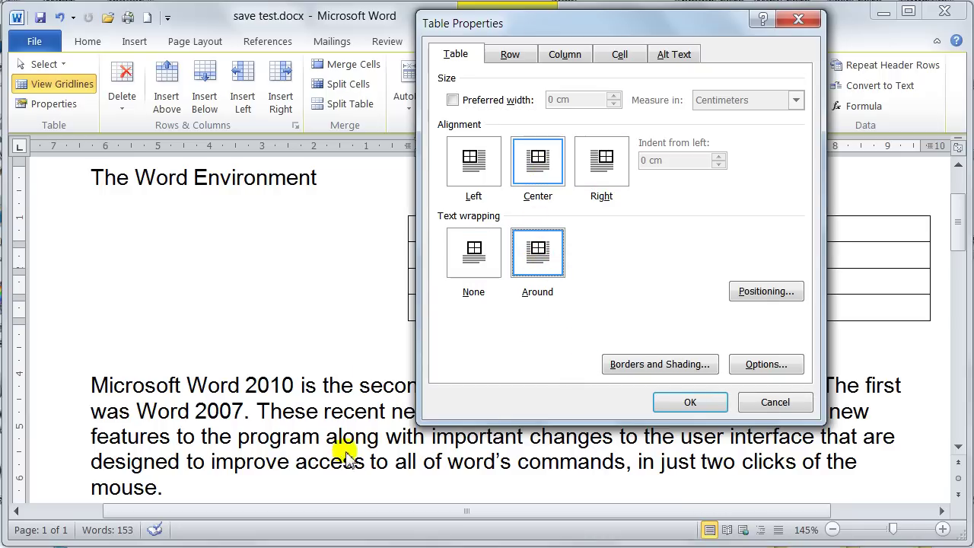
left_click(689, 402)
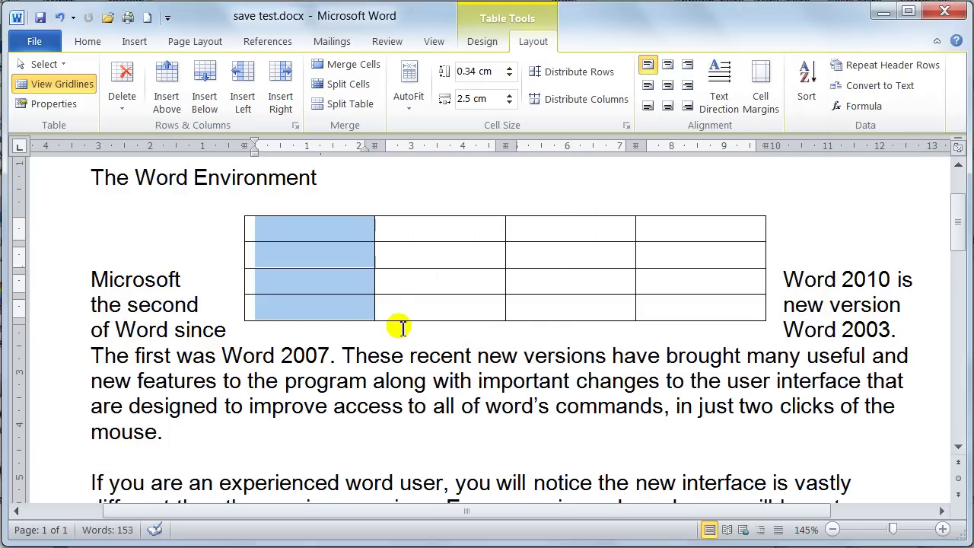
- Move the table down beside the first paragraph and against the page's left margin, so the text wraps on its right
mouse_move(238, 219)
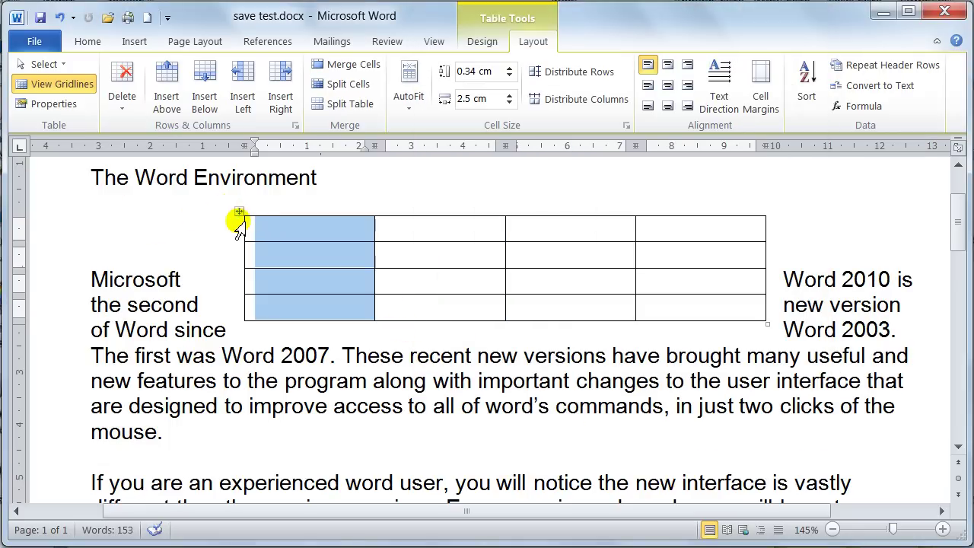
left_click_drag(237, 213, 239, 220)
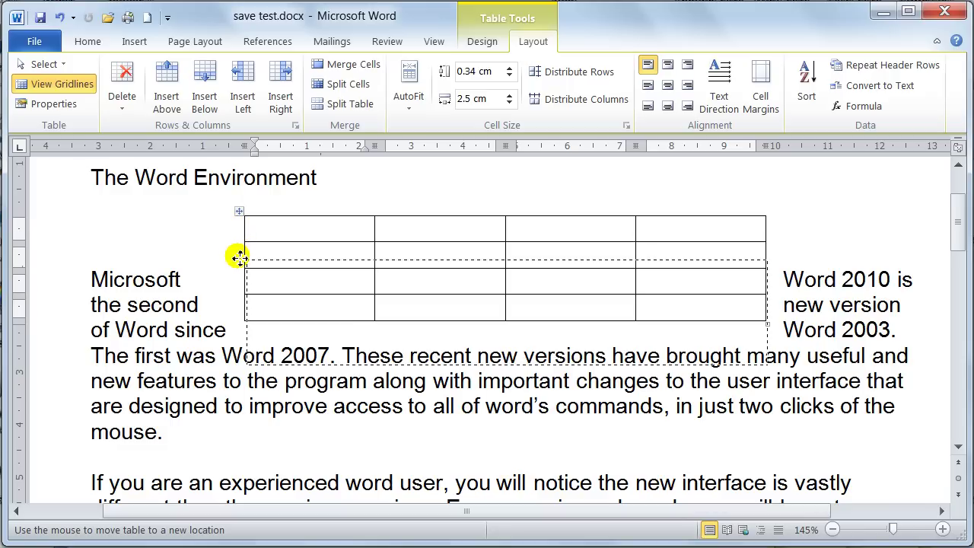
left_click_drag(238, 278, 239, 280)
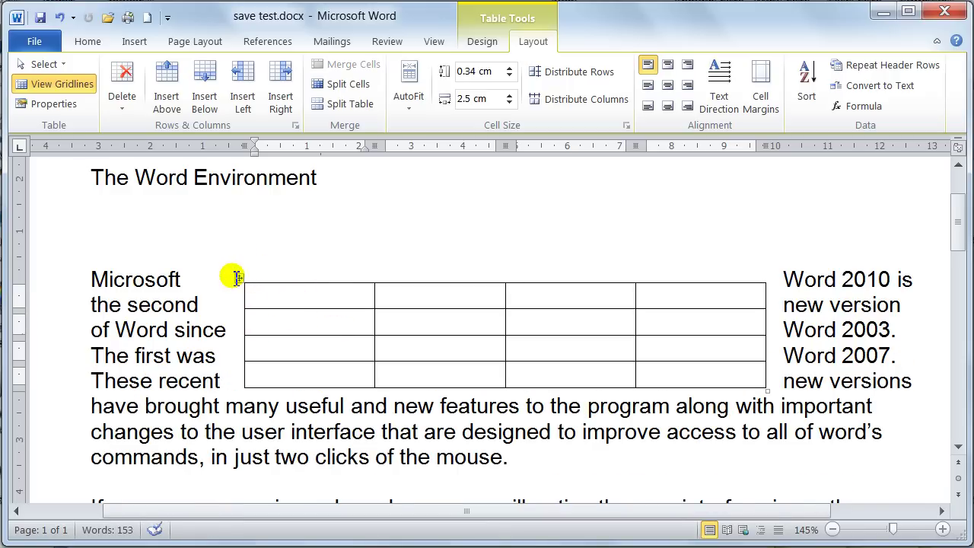
left_click_drag(238, 278, 87, 270)
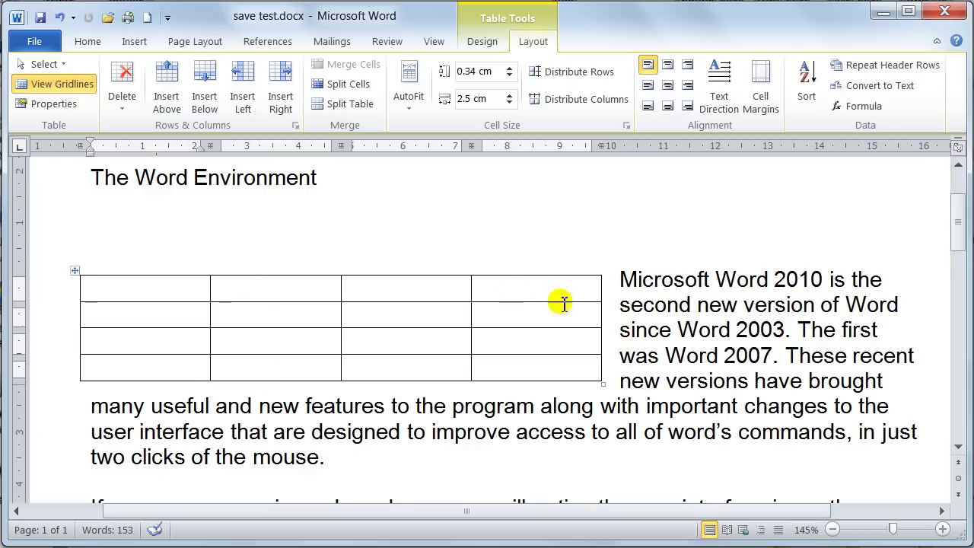
- Add three new rows at the end of the table, starting from its last cell
left_click(522, 370)
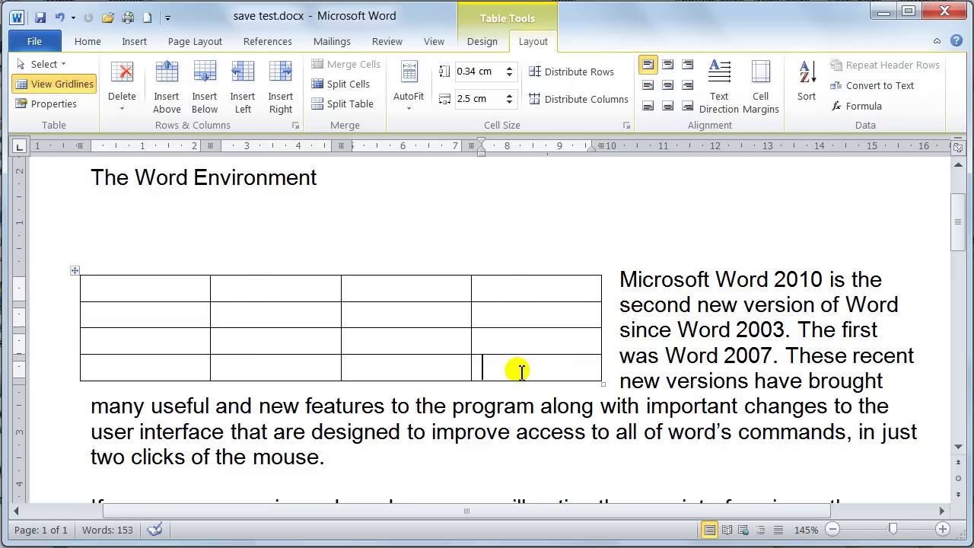
key("Tab")
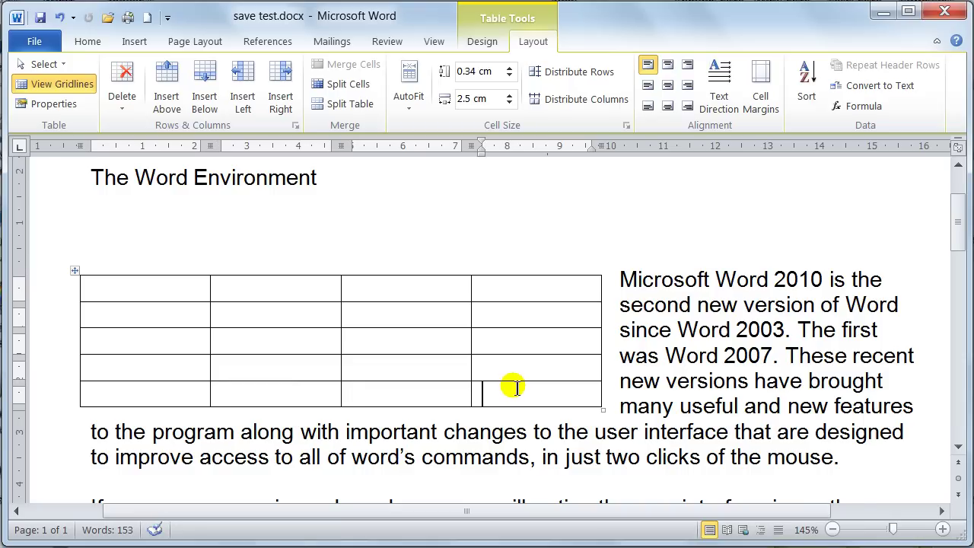
key("Tab")
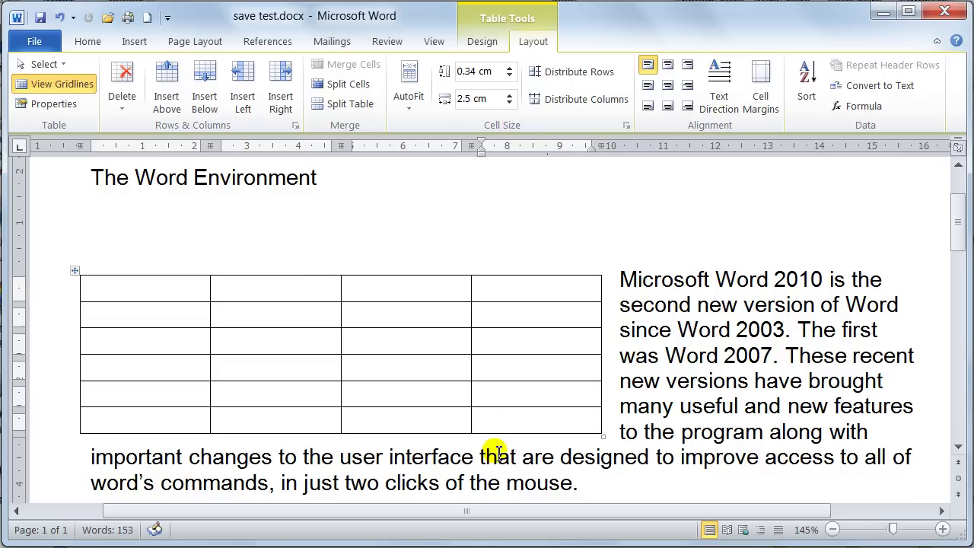
key("Tab")
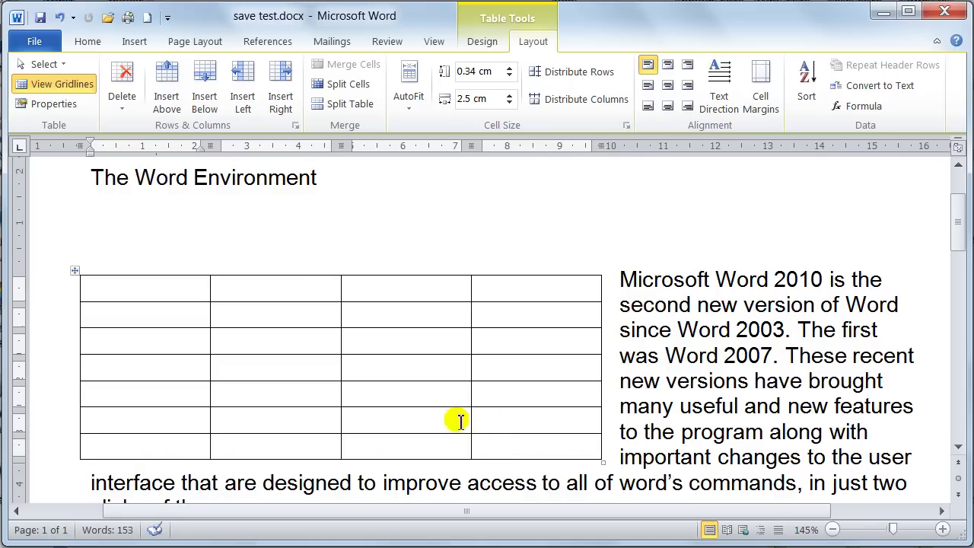
left_click_drag(76, 268, 75, 268)
left_click(74, 264)
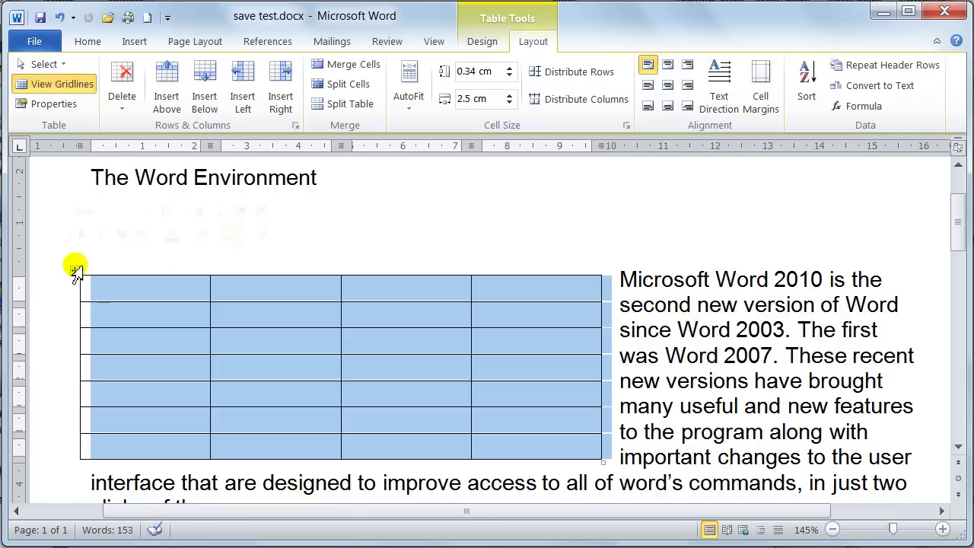
left_click(288, 373)
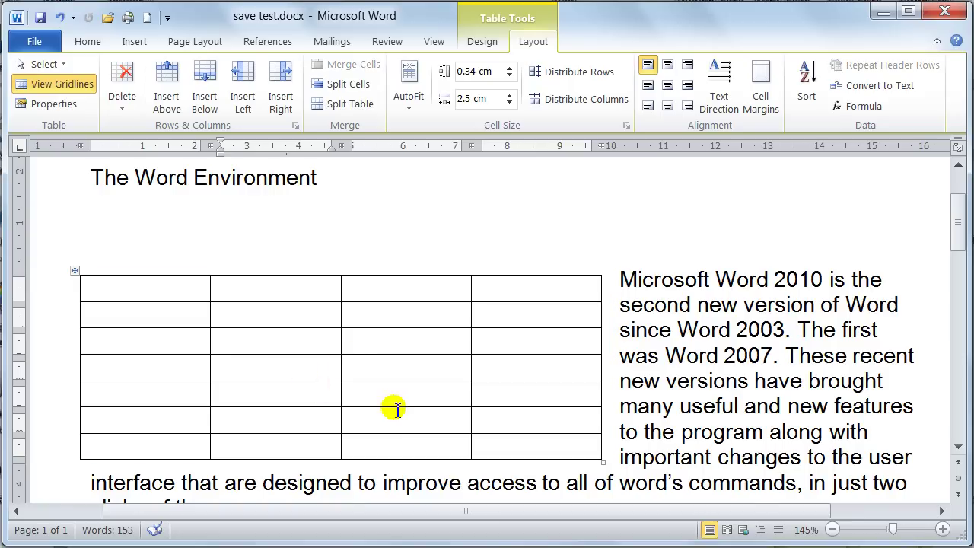
- Review the cell size, vertical alignment and alternative text settings in the table properties
left_click(55, 104)
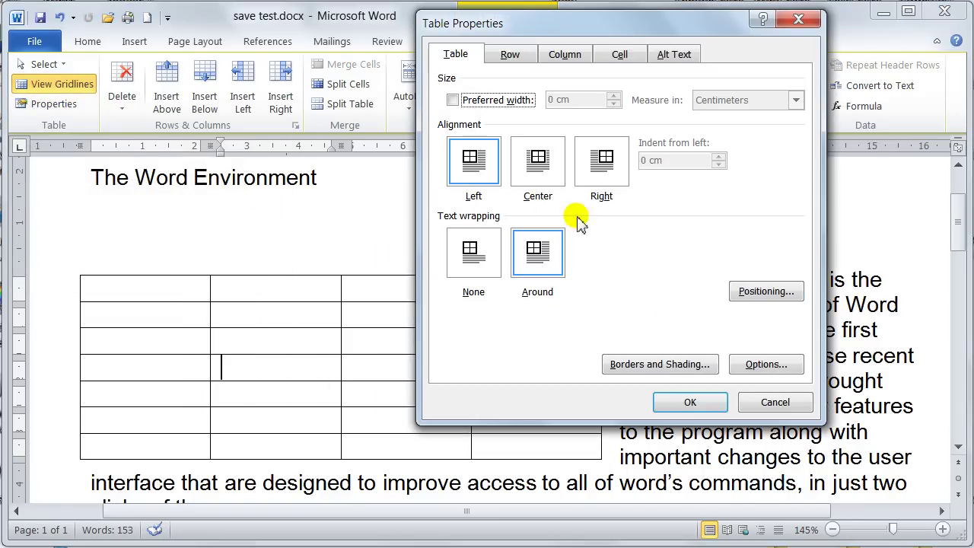
left_click(620, 54)
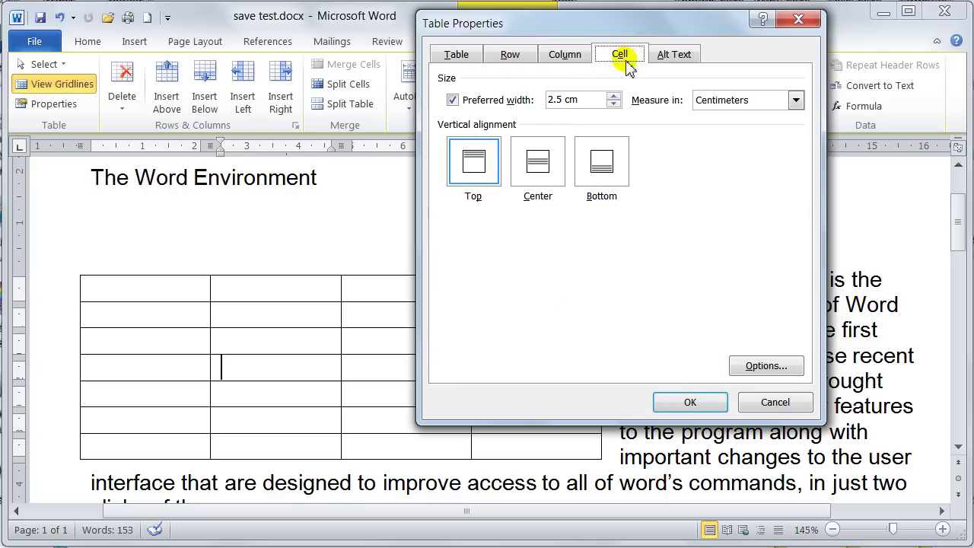
left_click_drag(633, 32, 547, 83)
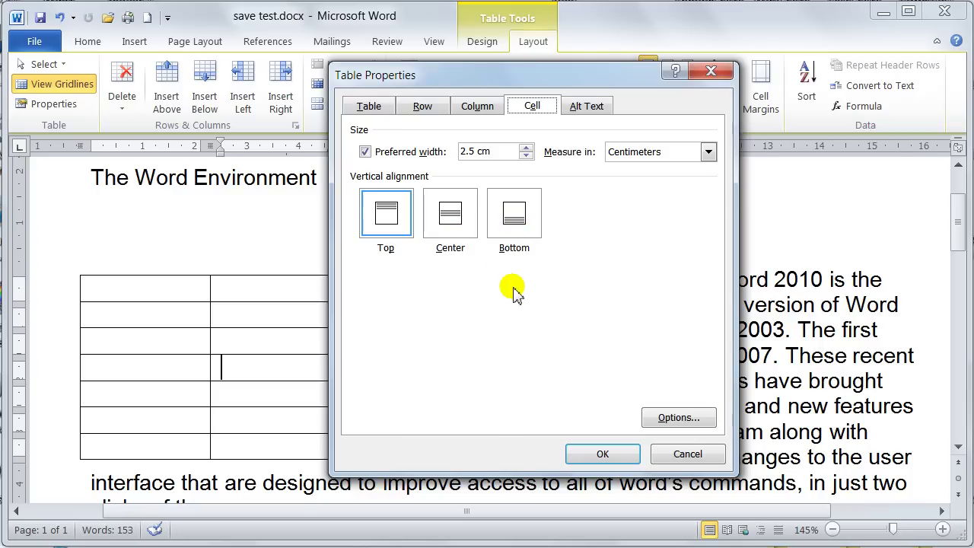
left_click(585, 107)
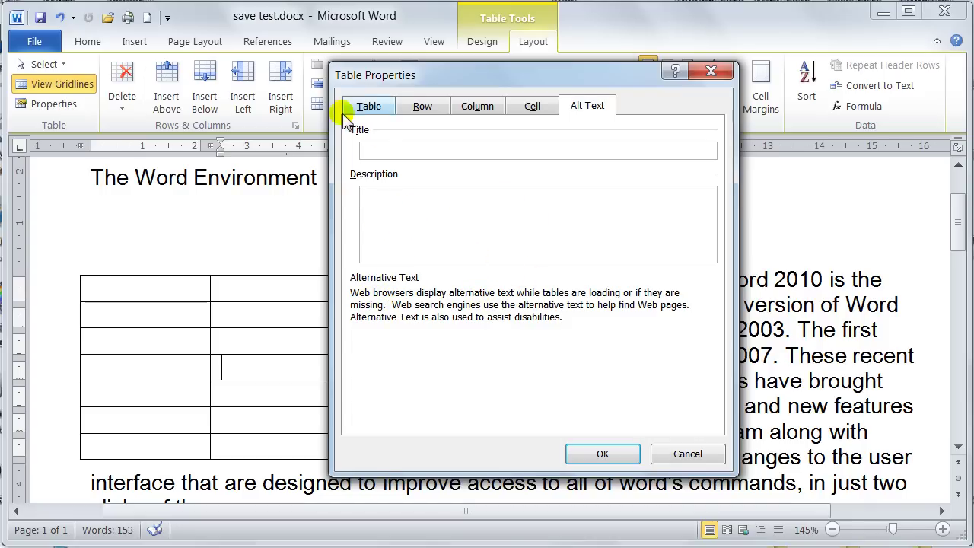
left_click(369, 107)
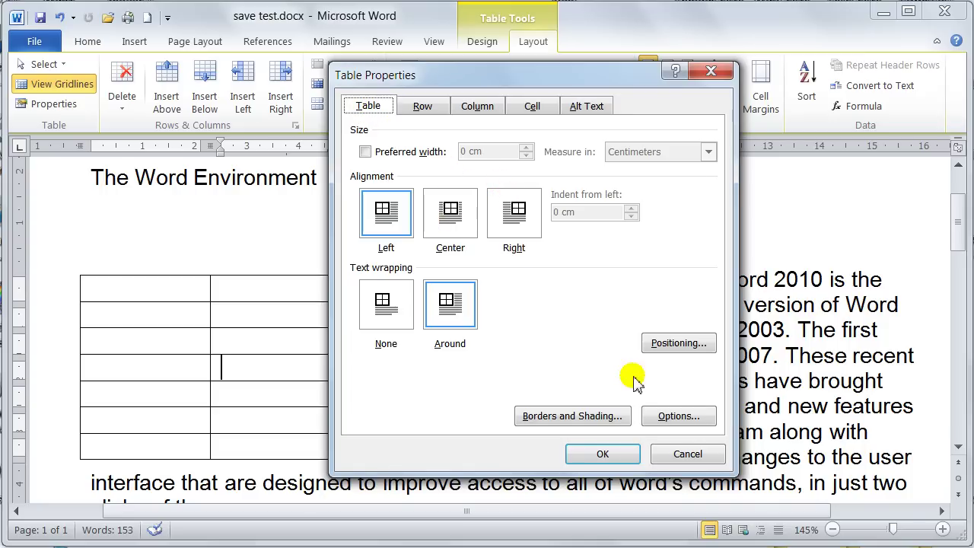
left_click(622, 458)
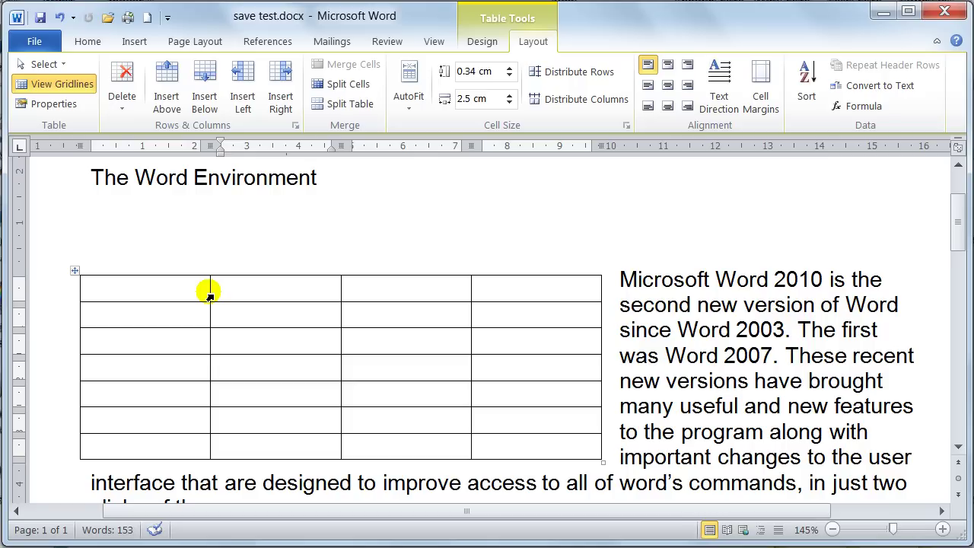
- Shift the three inner column borders and the table's outer right border rightwards, making the second column about 2.75 cm wide
left_click_drag(211, 293, 260, 297)
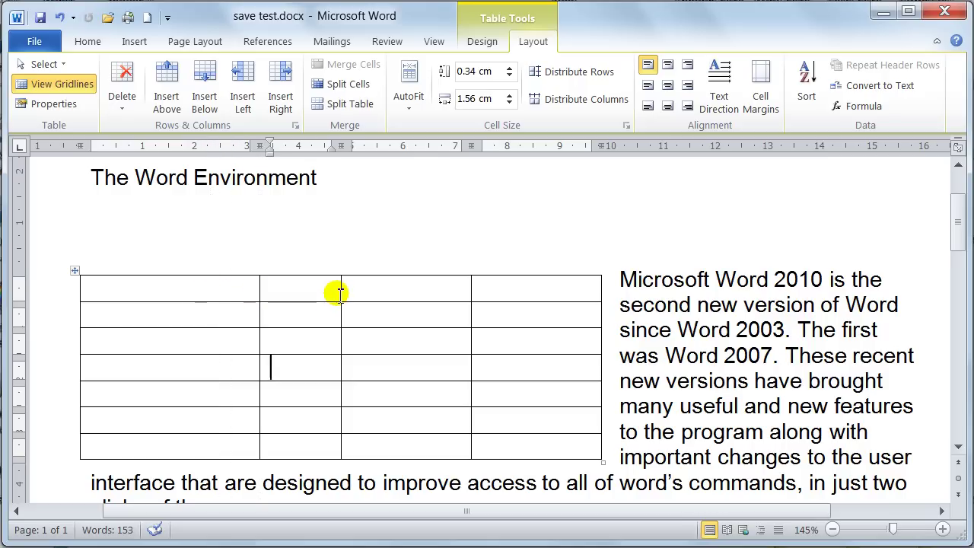
left_click_drag(342, 295, 404, 297)
left_click_drag(473, 291, 521, 292)
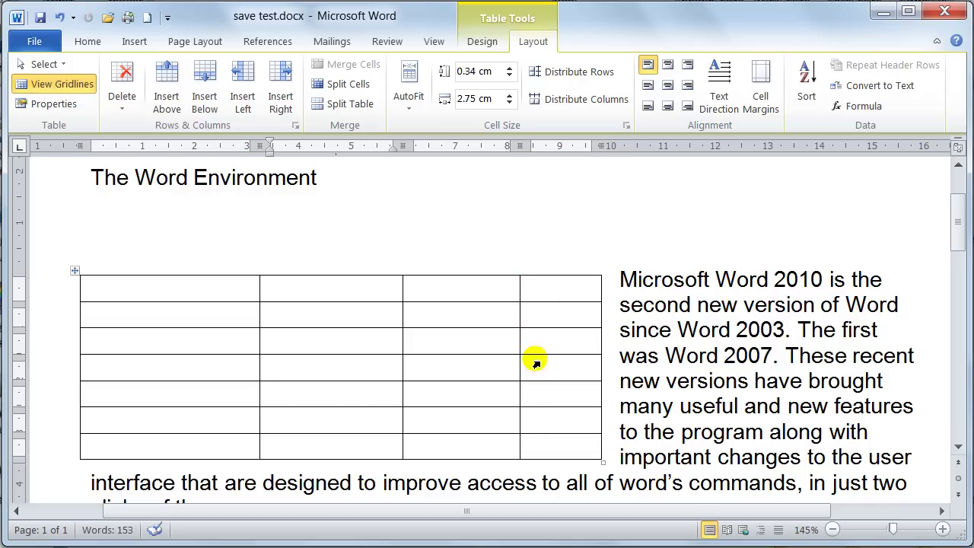
left_click_drag(601, 301, 664, 304)
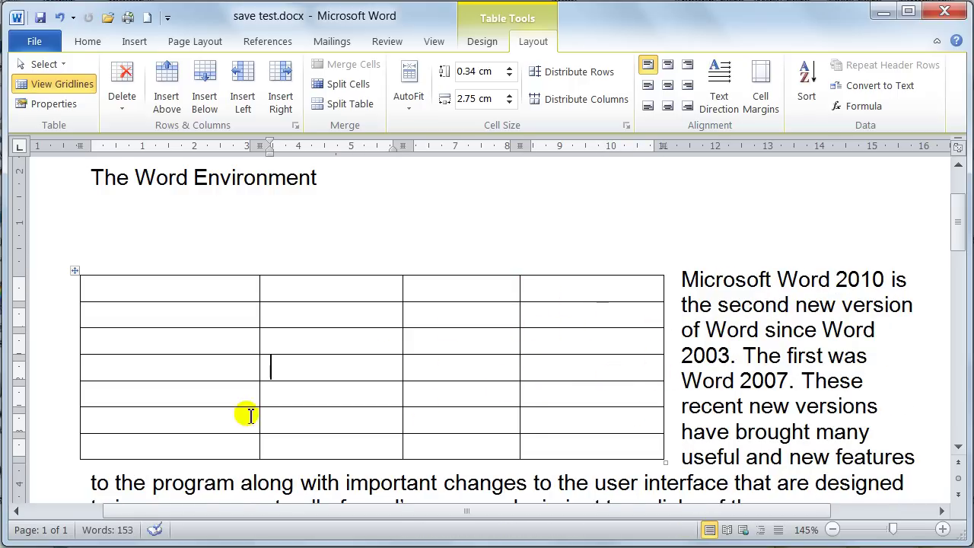
- Try narrowing the third column by different amounts with the ruler's column markers, undoing the first two attempts
left_click(324, 366)
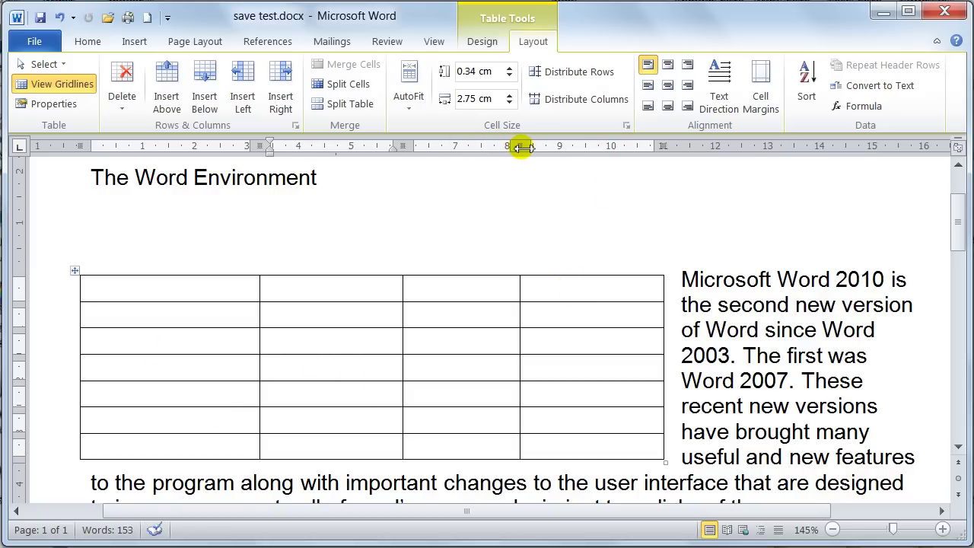
left_click_drag(521, 147, 473, 155)
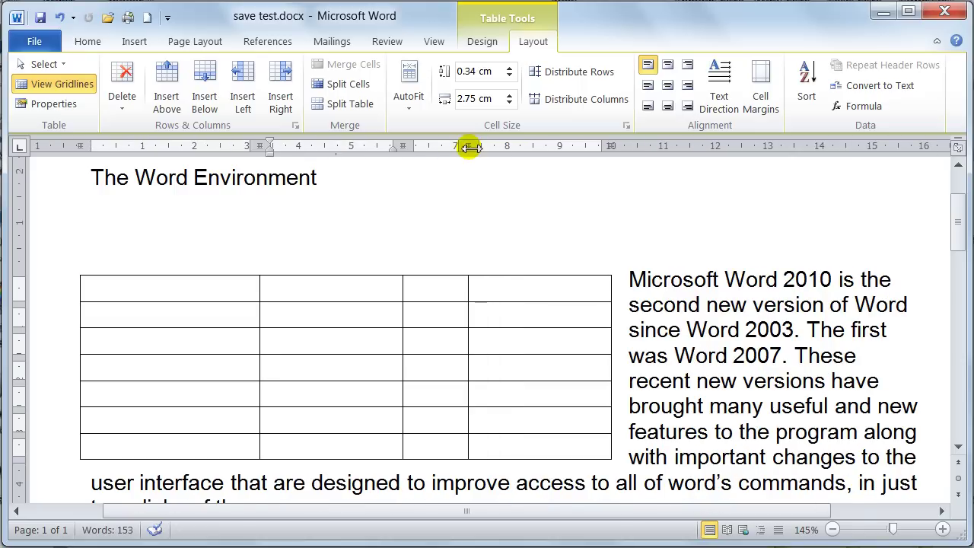
key("ctrl+z")
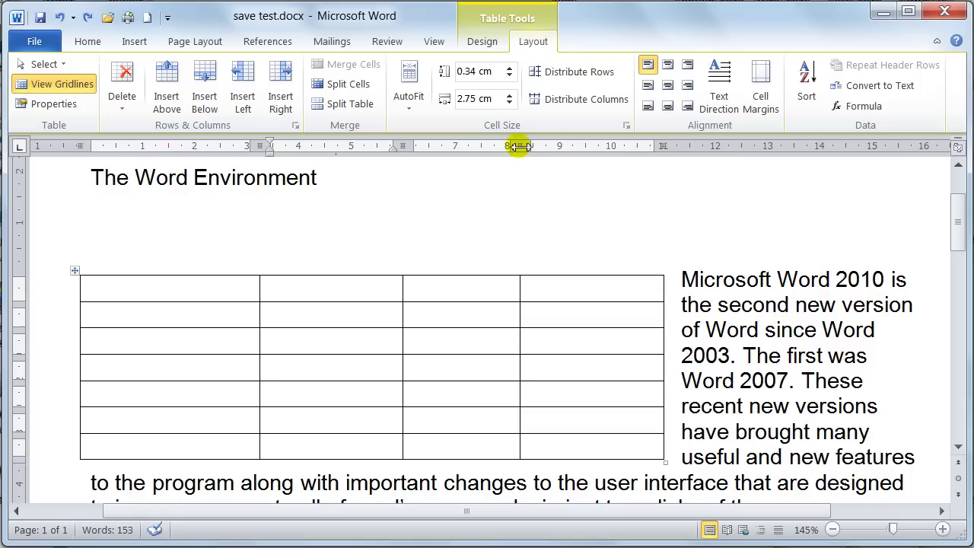
left_click_drag(524, 147, 482, 149)
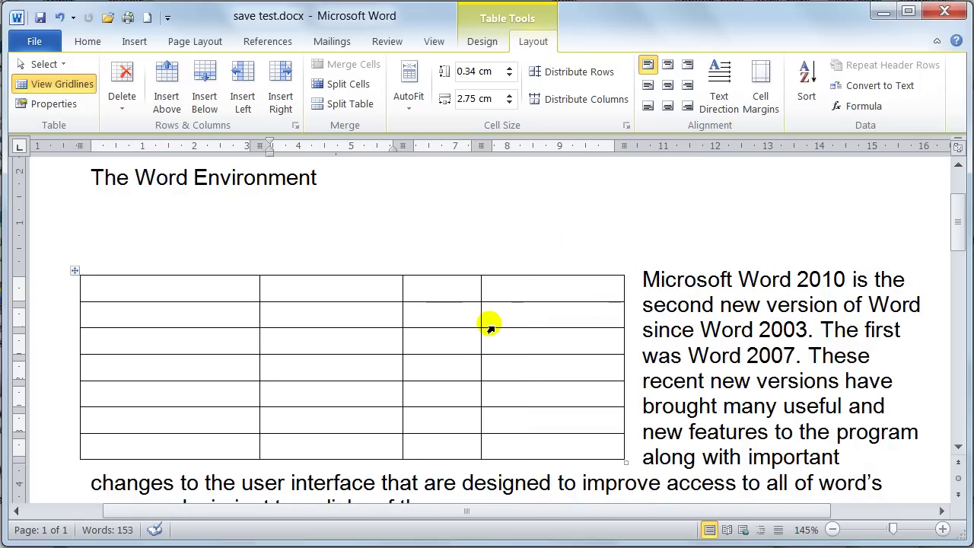
key("ctrl+z")
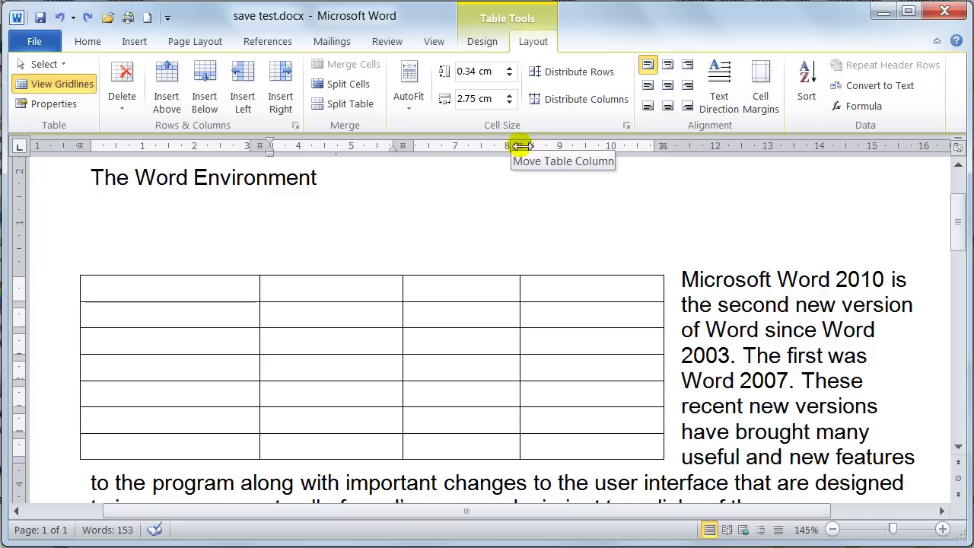
mouse_move(521, 145)
left_mouse_down()
mouse_move(602, 146)
mouse_move(507, 151)
left_mouse_up()
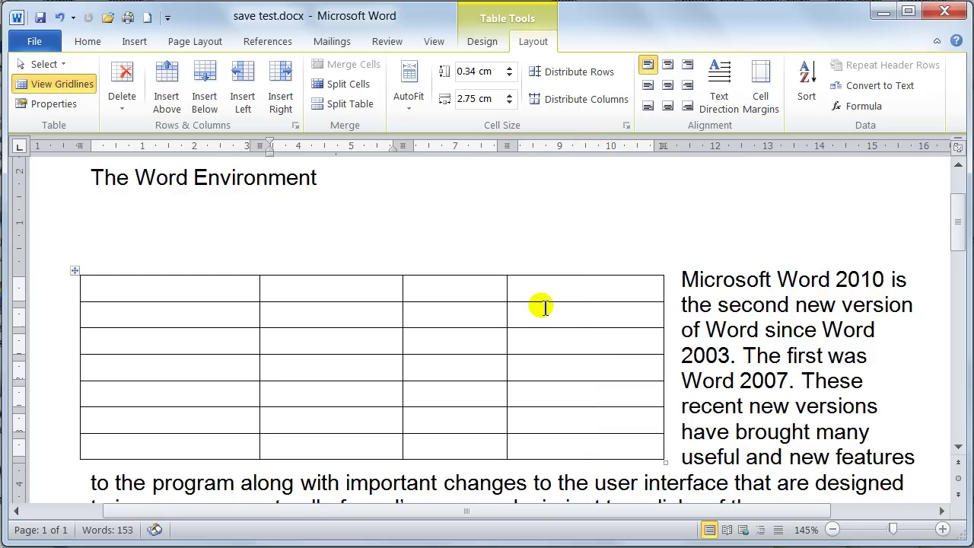
- Undo all the column width changes and the last added row
key("ctrl+z")
key("ctrl+z")
key("ctrl+z")
key("ctrl+z")
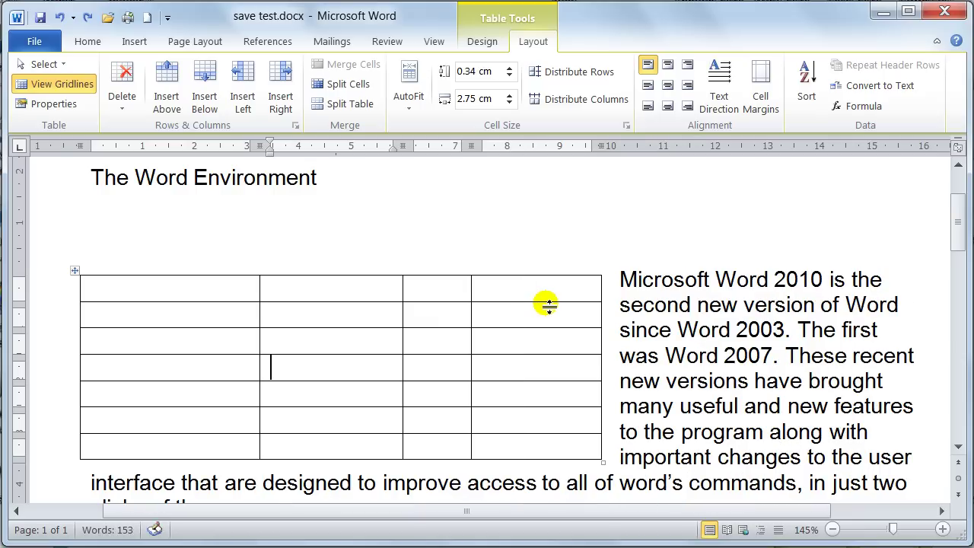
key("ctrl+z")
key("ctrl+z")
key("ctrl+z")
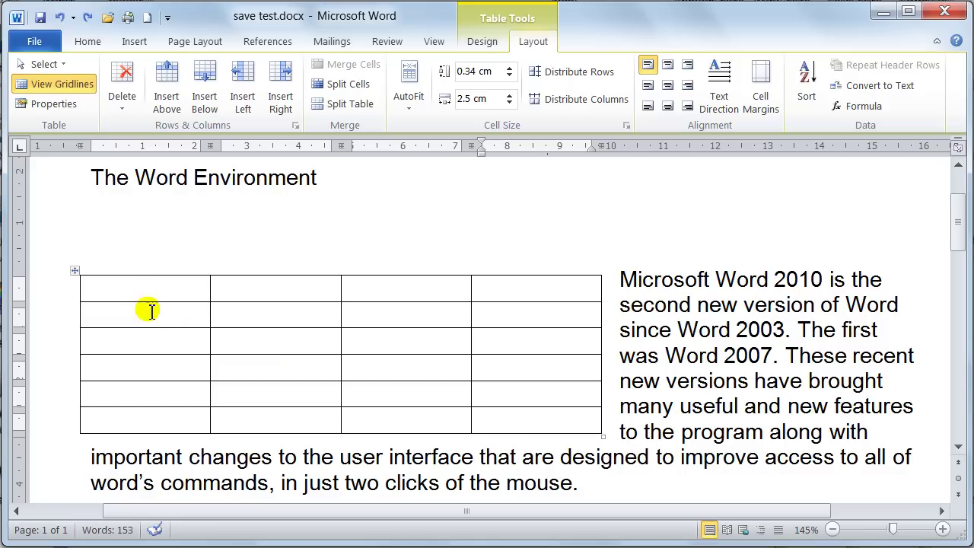
- Merge the four cells of the first row into one and increase the row's height to about 0.98 cm
left_click_drag(137, 289, 496, 290)
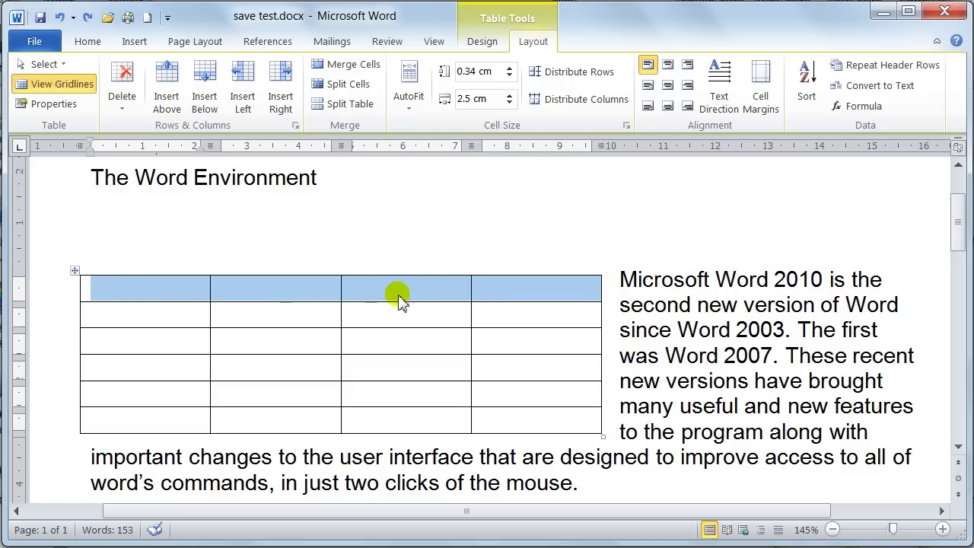
left_click(350, 68)
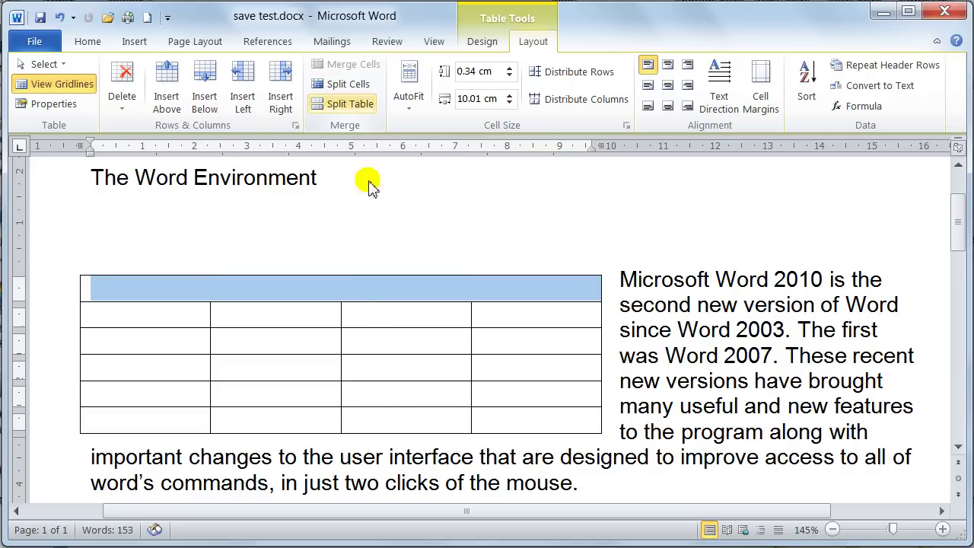
left_click(122, 293)
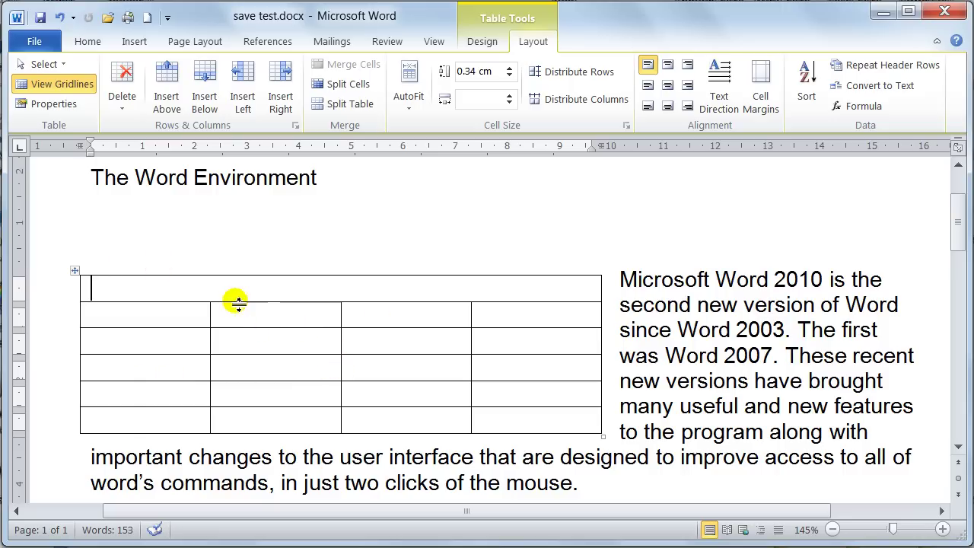
left_click_drag(237, 303, 237, 328)
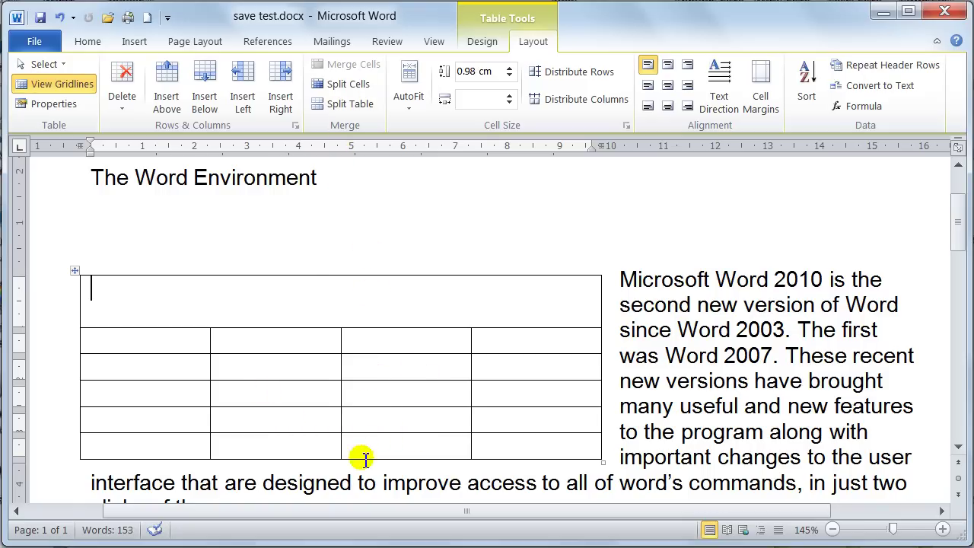
- Split the last two cells of the bottom row into 7 columns and 4 rows, merging them before the split
left_click_drag(361, 447, 497, 446)
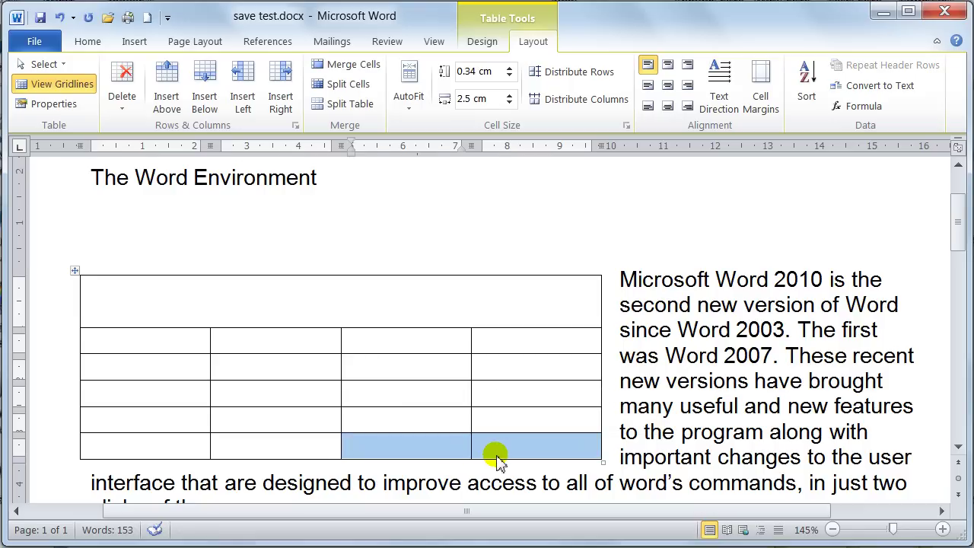
left_click(344, 85)
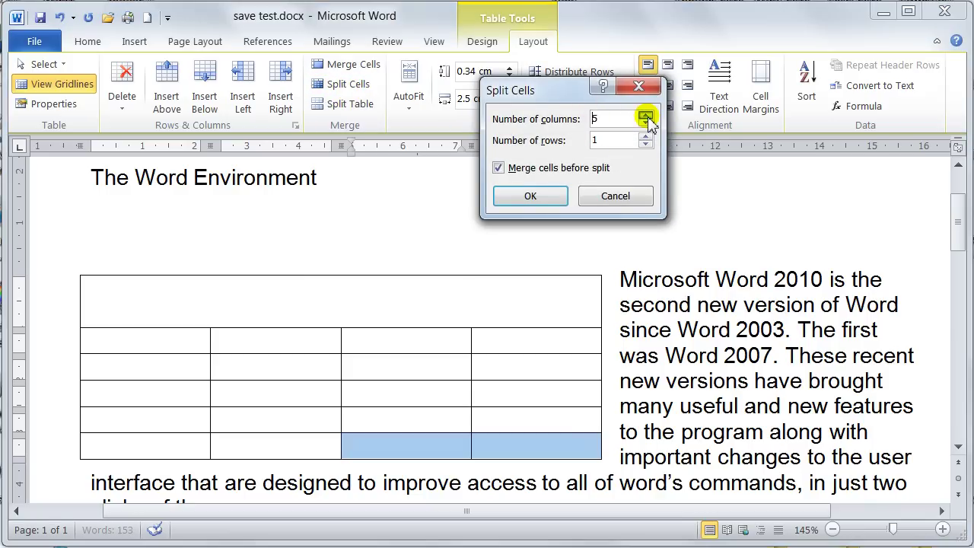
left_click(606, 143)
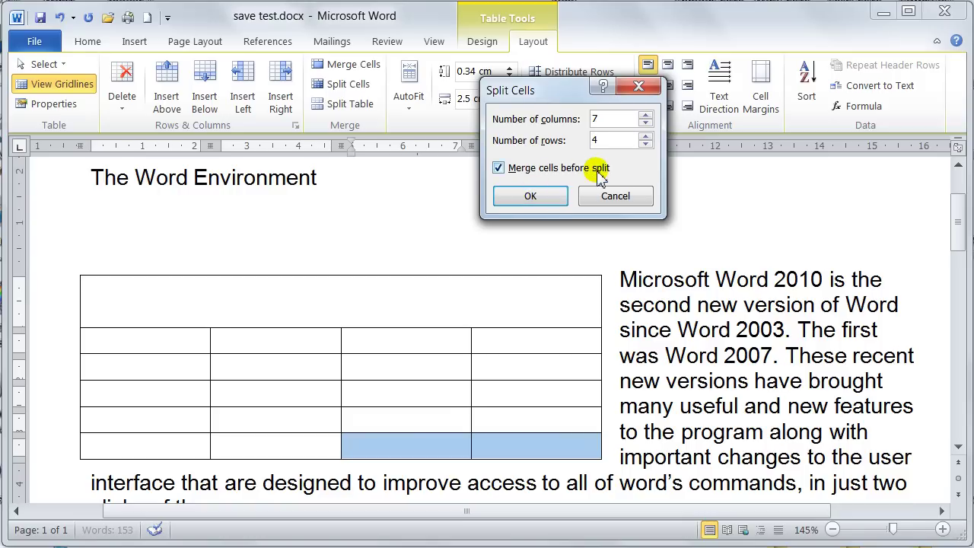
left_click(531, 197)
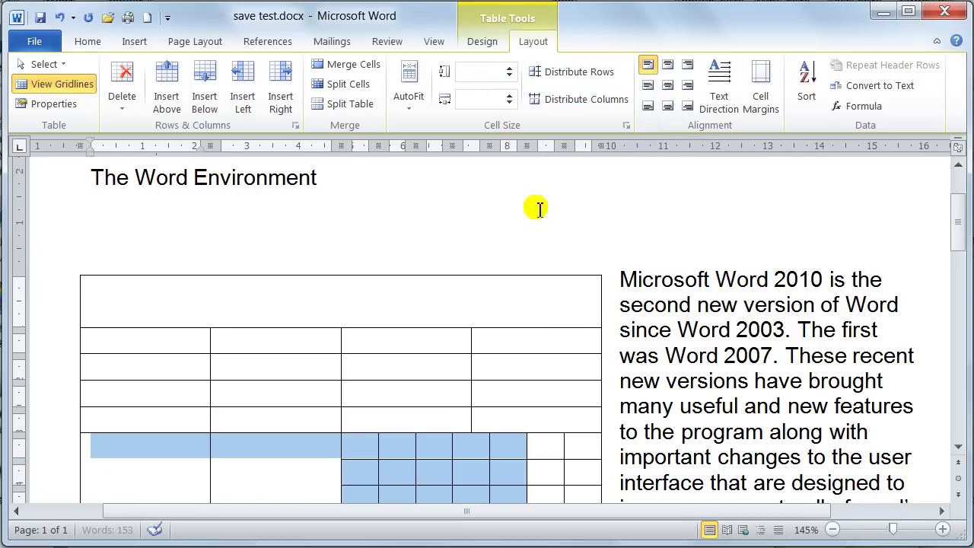
- Enter the title "Dave's Easy Tutorials" in the merged top row and format it at 20 pt with the solid orange text effect
scroll(493, 310, "down", 3)
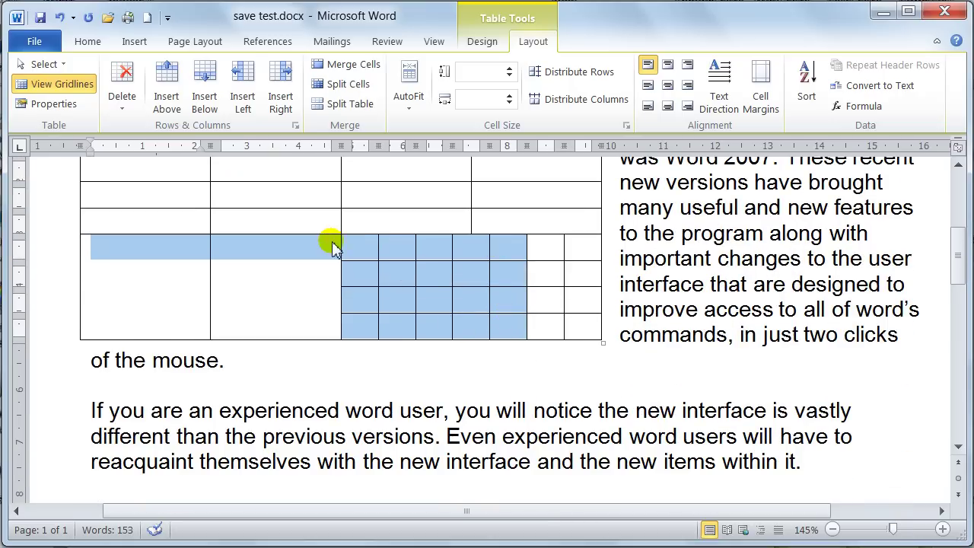
left_click(355, 250)
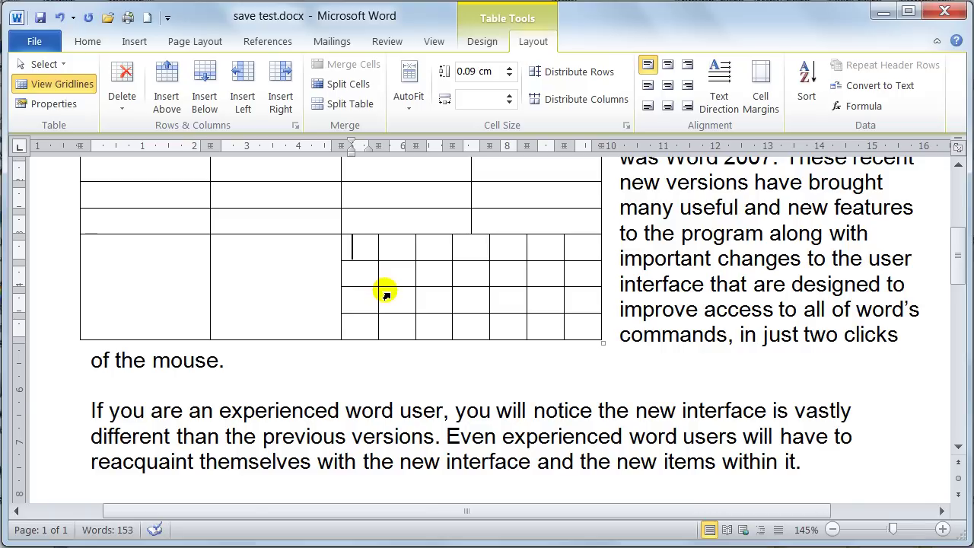
scroll(385, 294, "up", 4)
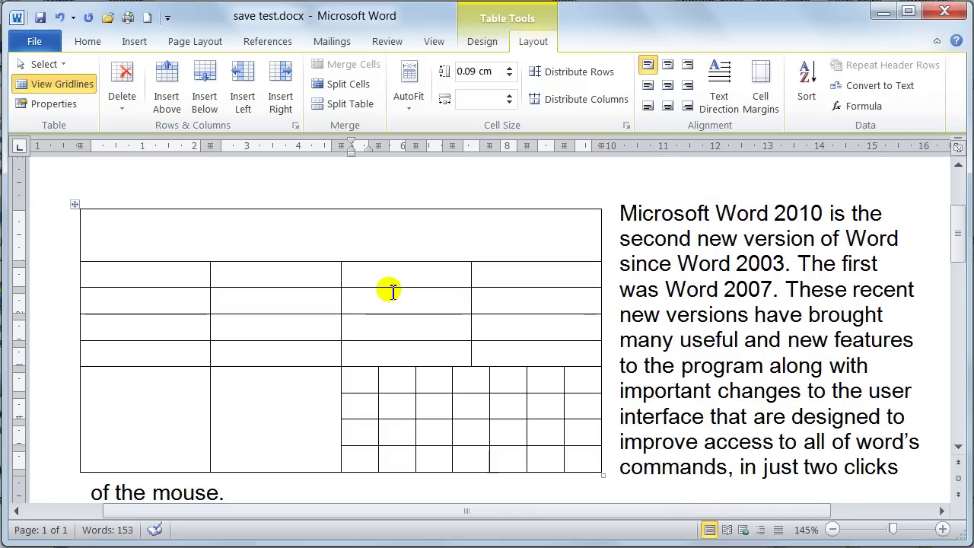
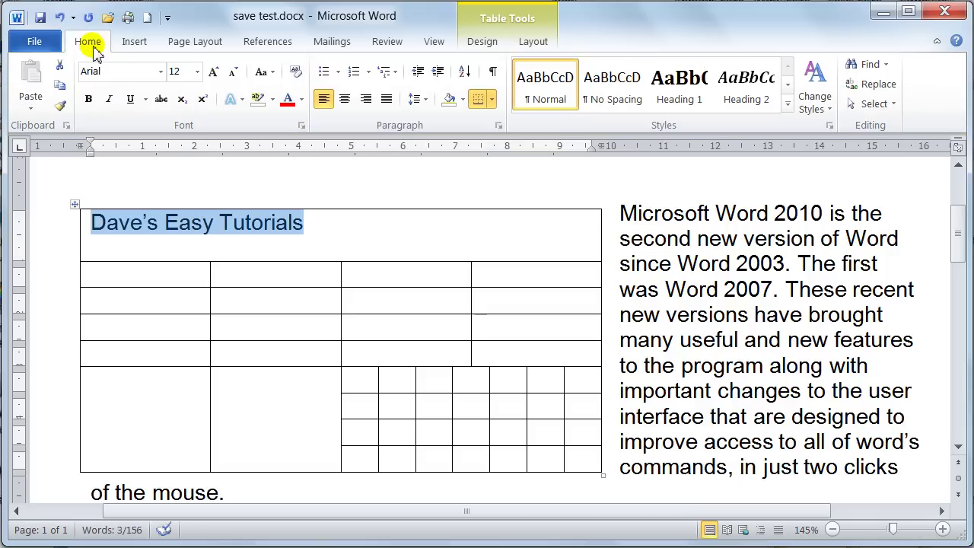
left_click(198, 72)
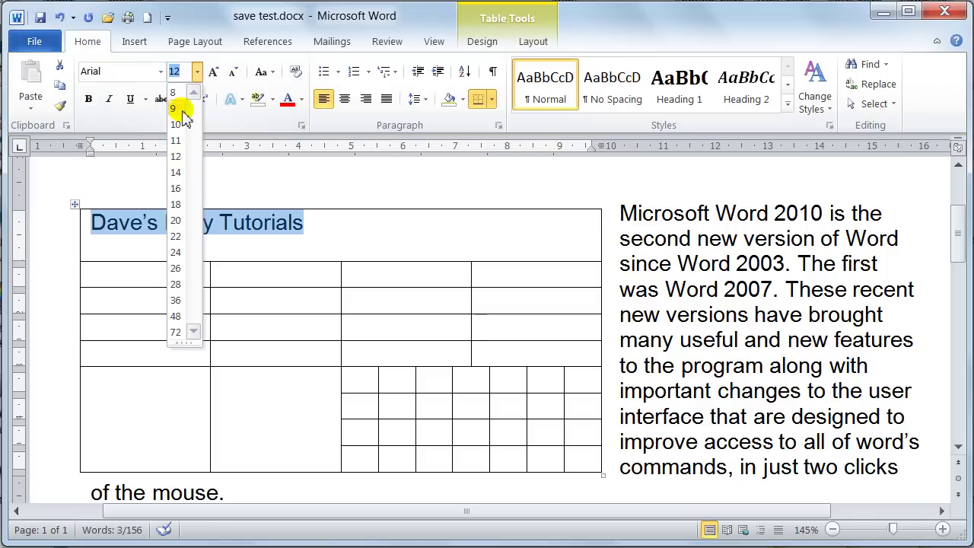
left_click(175, 220)
left_click(232, 99)
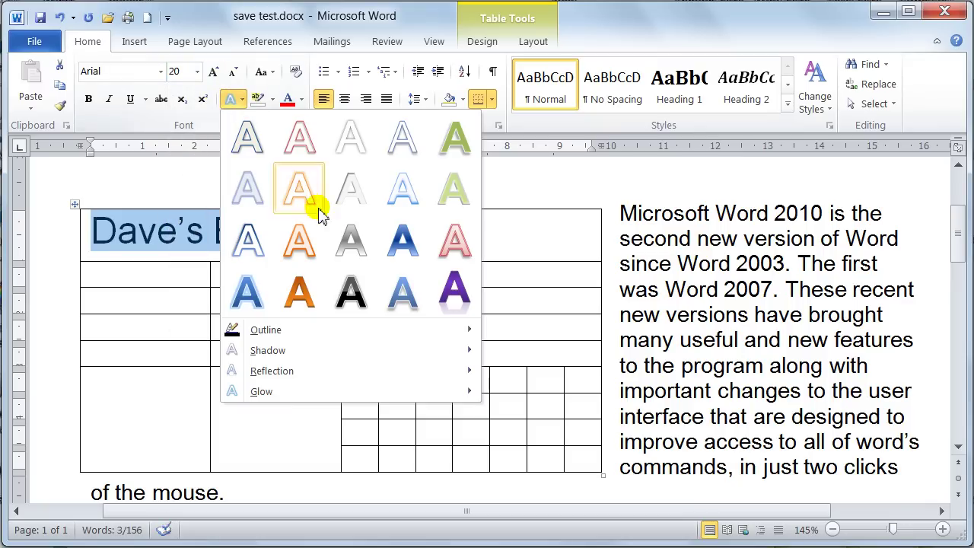
left_click(297, 291)
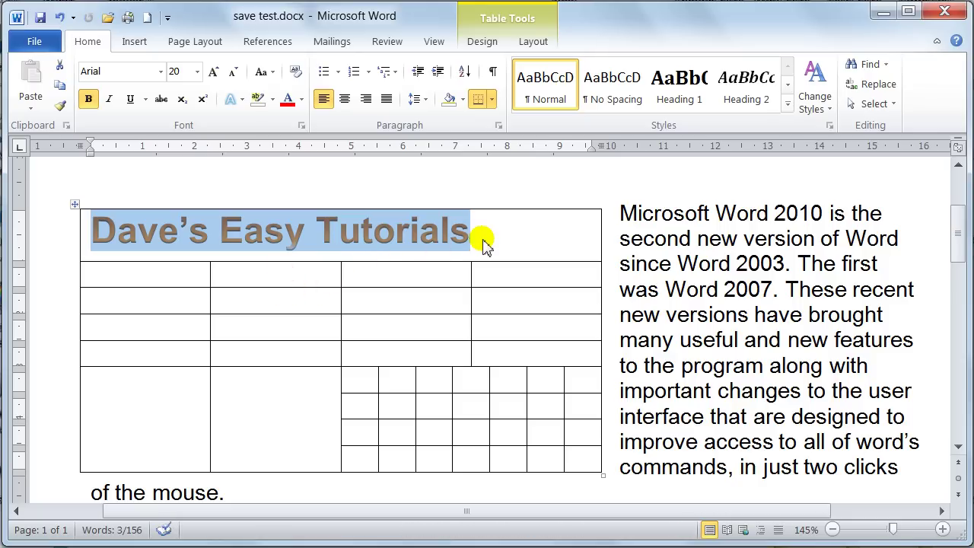
- Try the center-left and bottom-left alignments on the title, then center it both vertically and horizontally in its cell
left_click(533, 41)
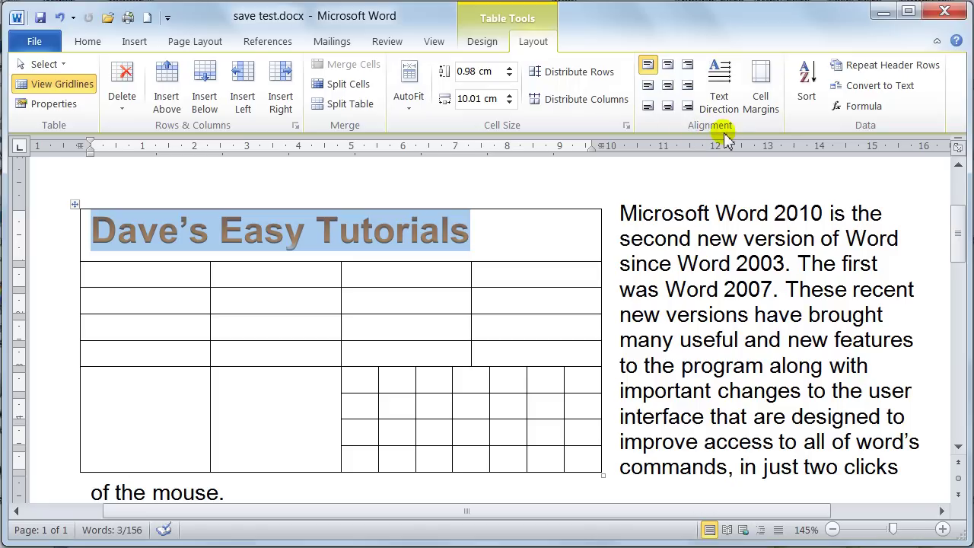
left_click(648, 85)
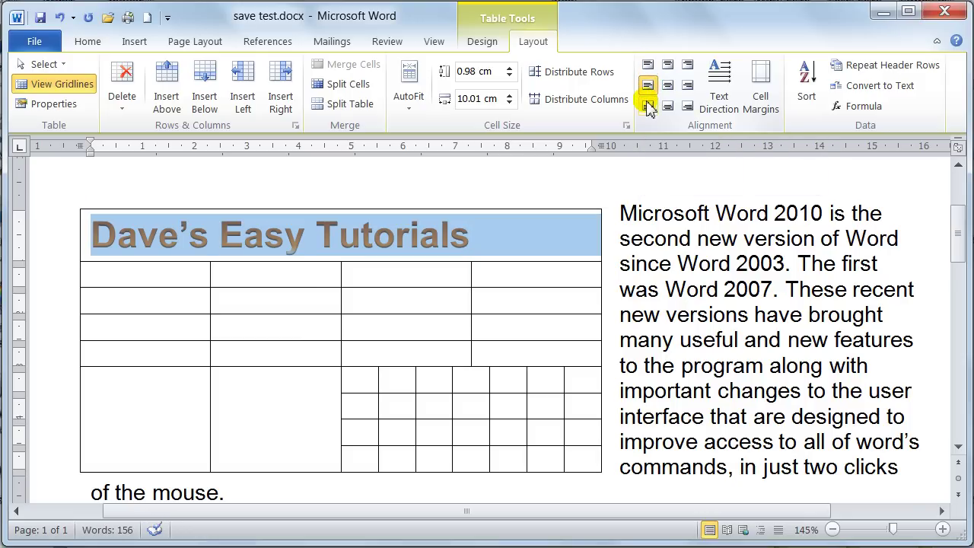
left_click(649, 109)
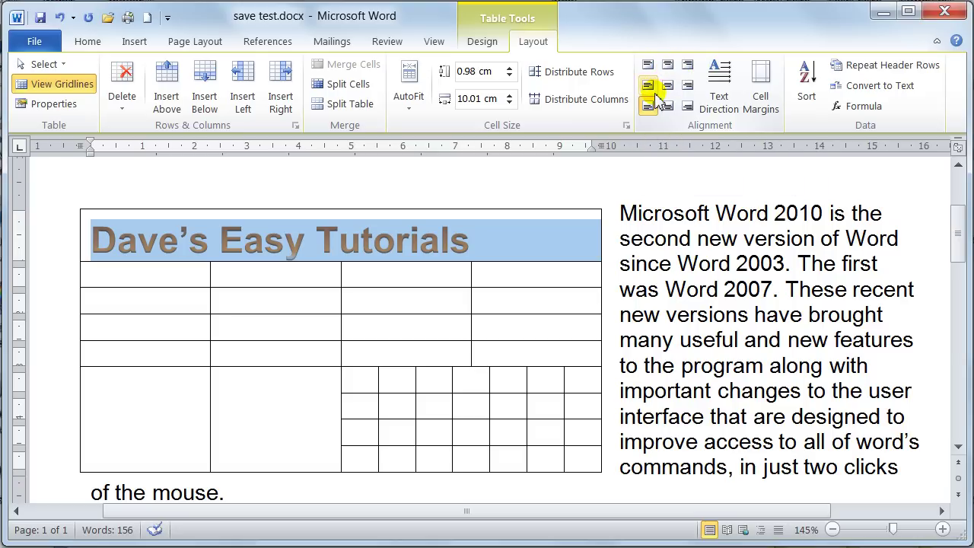
left_click(667, 86)
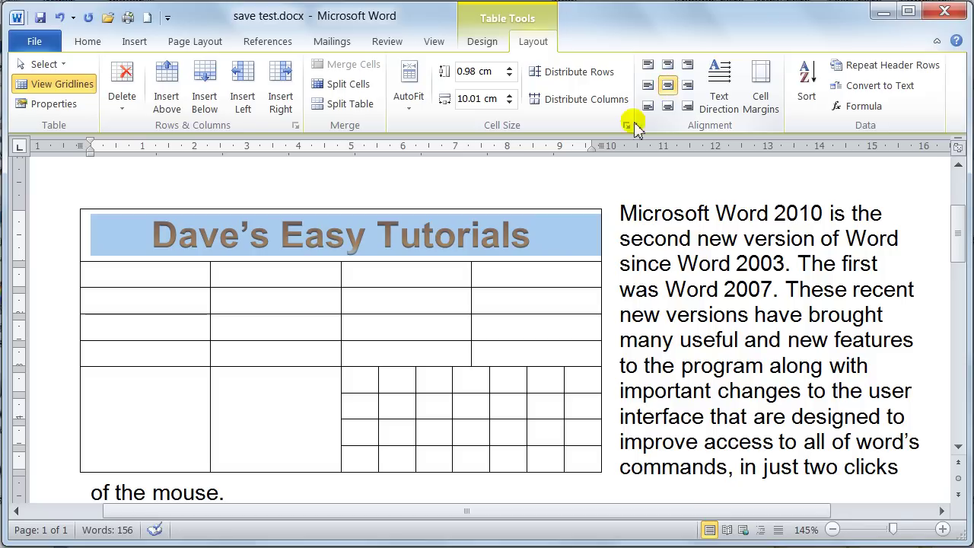
left_click(543, 242)
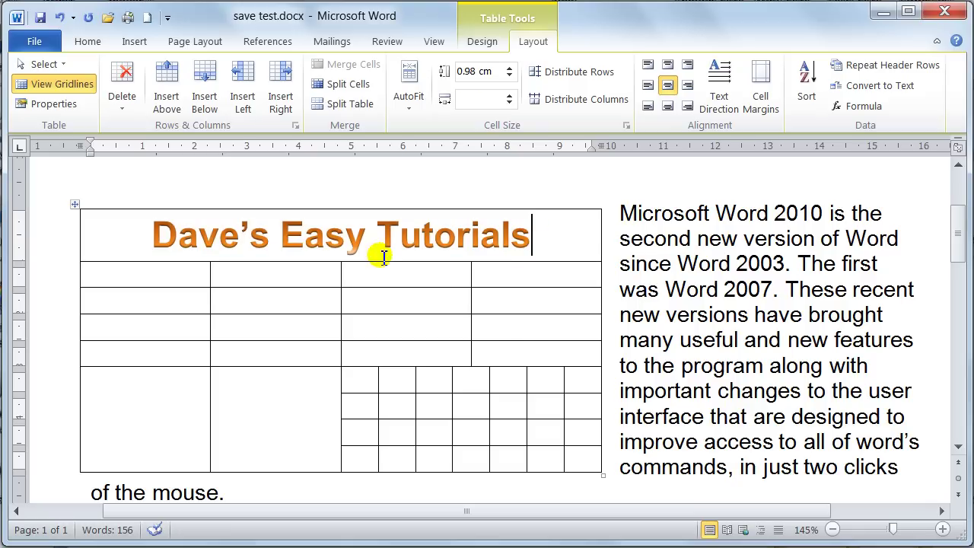
- Try the bottom-left, bottom-right and top-right alignments on the title, and set it back to fully centered
left_click(647, 107)
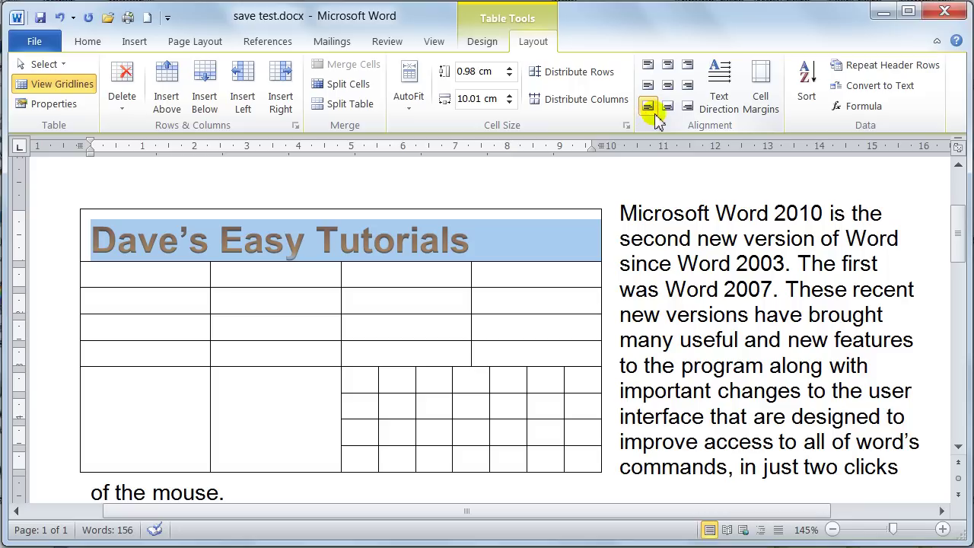
left_click(687, 107)
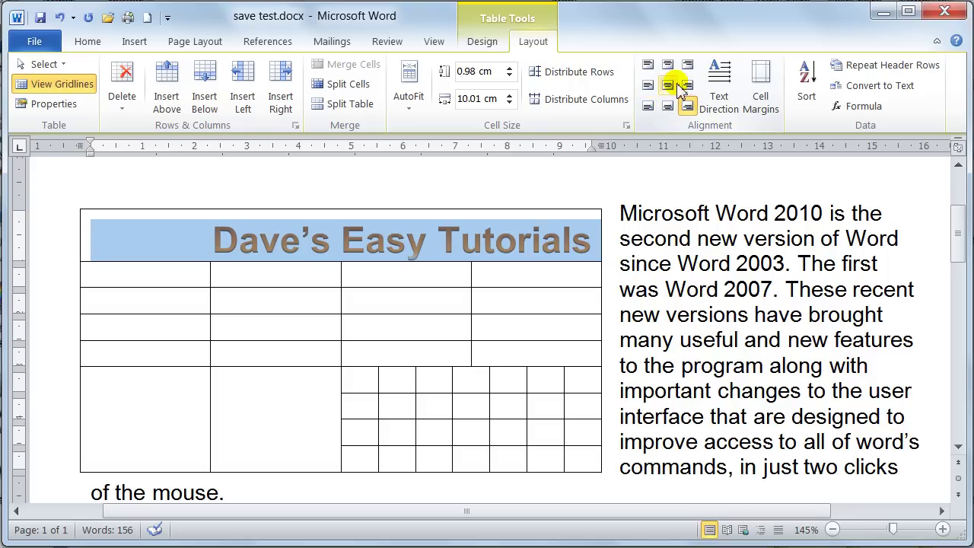
left_click(688, 67)
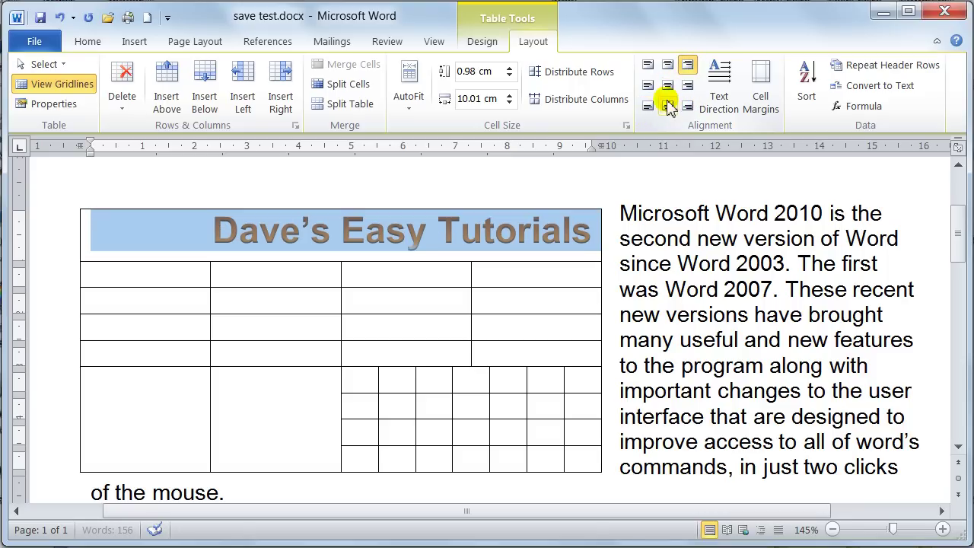
left_click(667, 87)
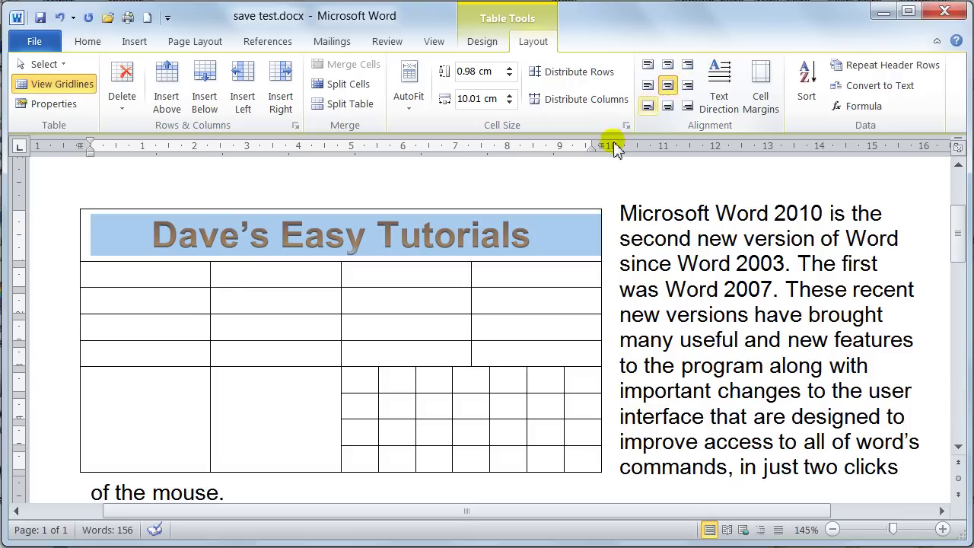
- Merge the first-column cells below the title row into one cell and enter the text "D.E.T" in it
left_click_drag(107, 276, 154, 400)
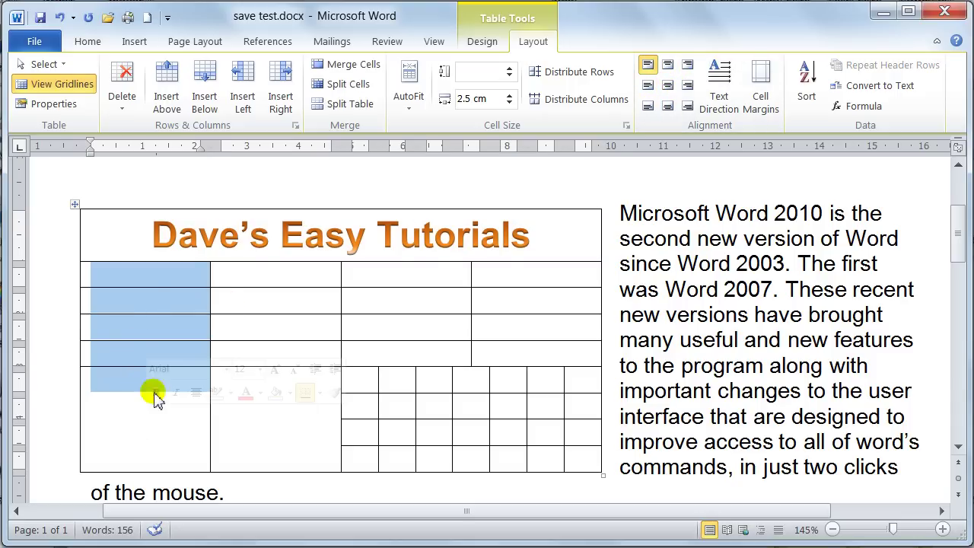
left_click(361, 68)
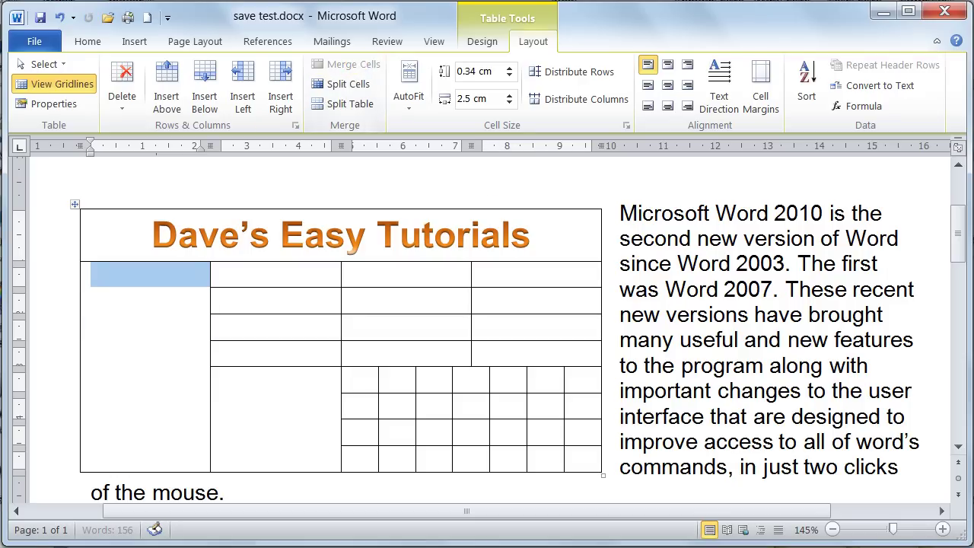
left_click(126, 286)
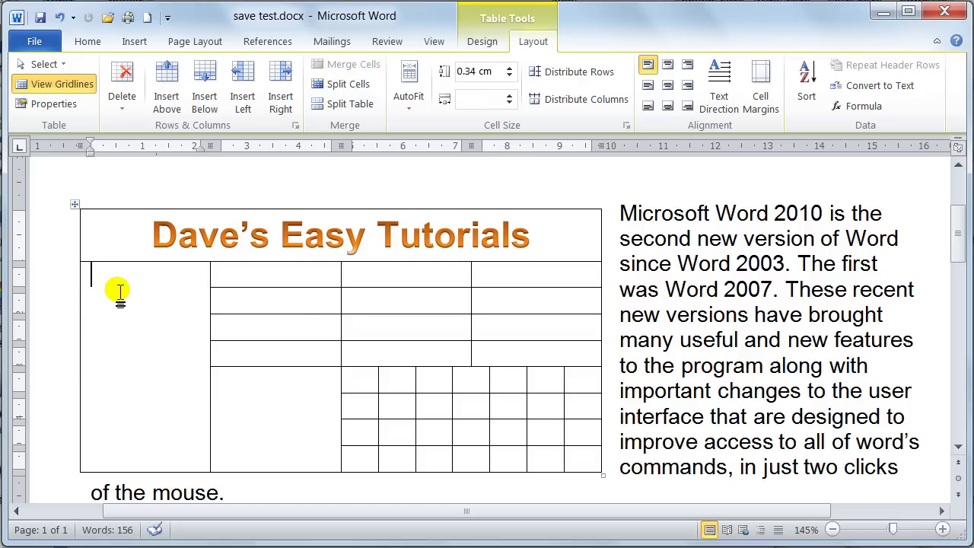
type("D.E")
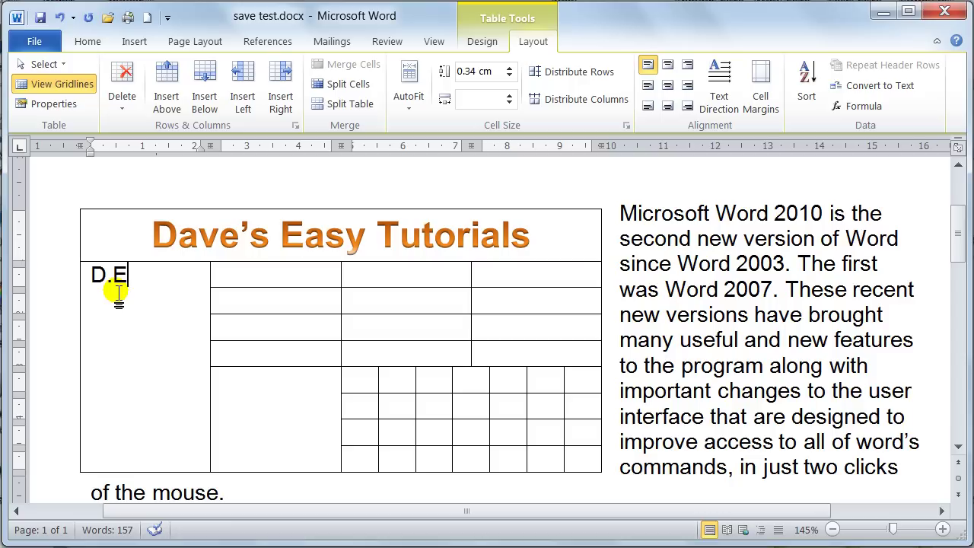
type(".T")
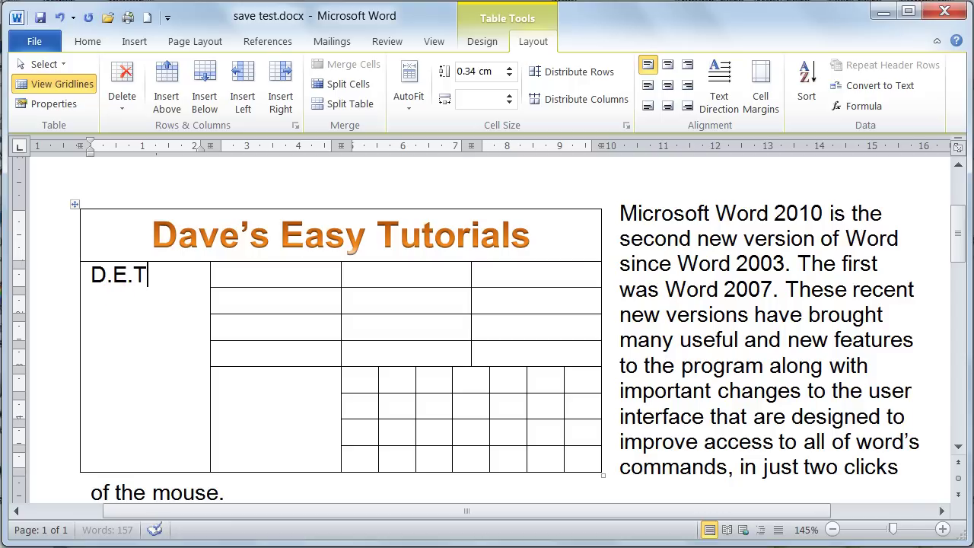
- Format the "D.E.T" text at 20 pt with the same solid orange text effect as the title
left_click_drag(93, 274, 148, 285)
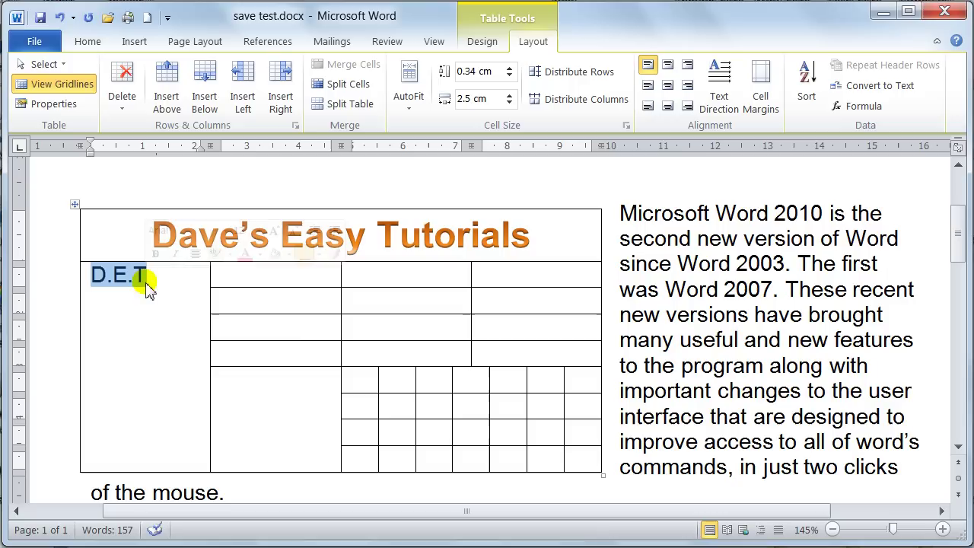
left_click(100, 43)
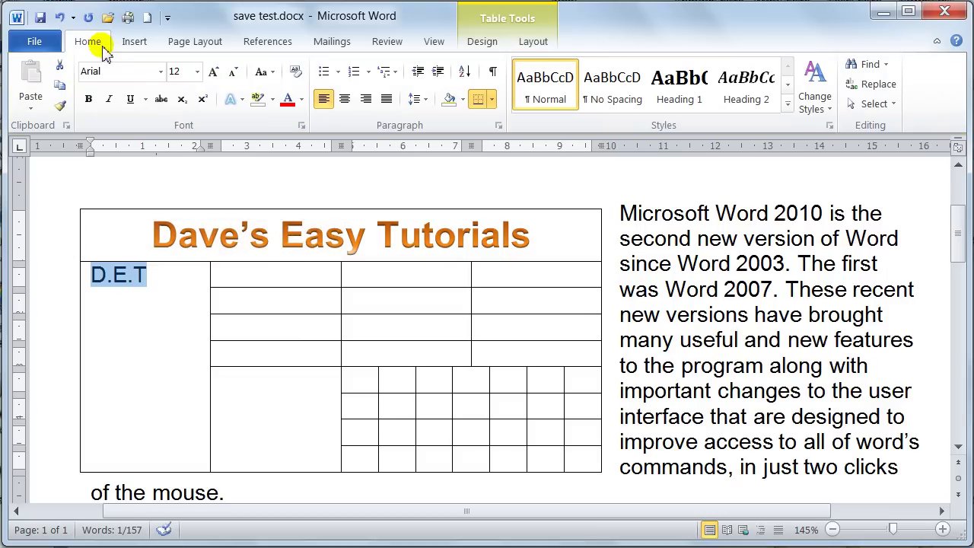
left_click(196, 71)
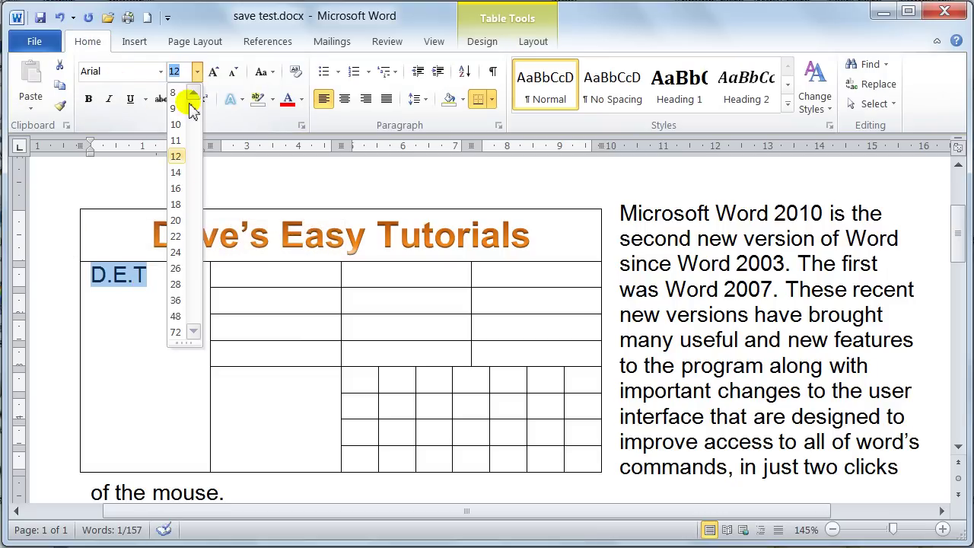
left_click(181, 220)
left_click(231, 99)
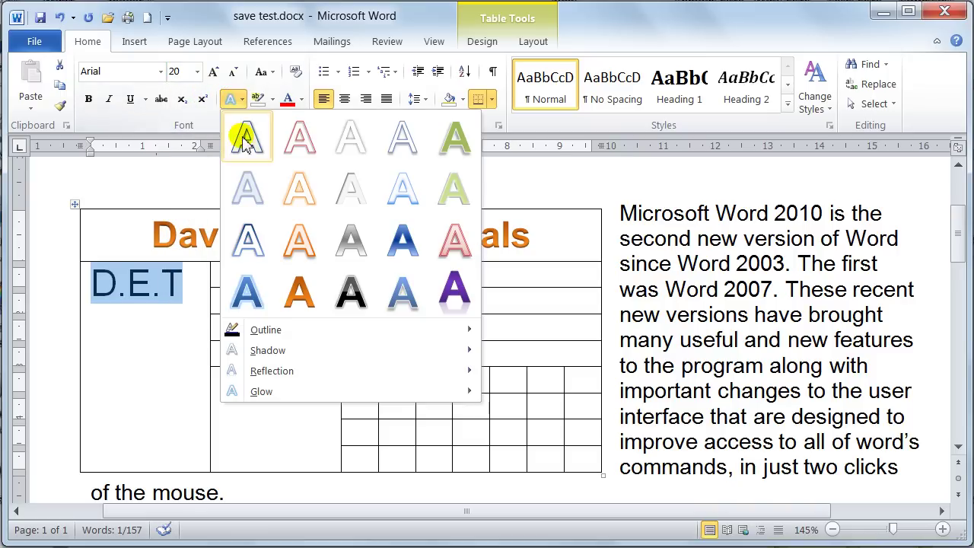
left_click(302, 290)
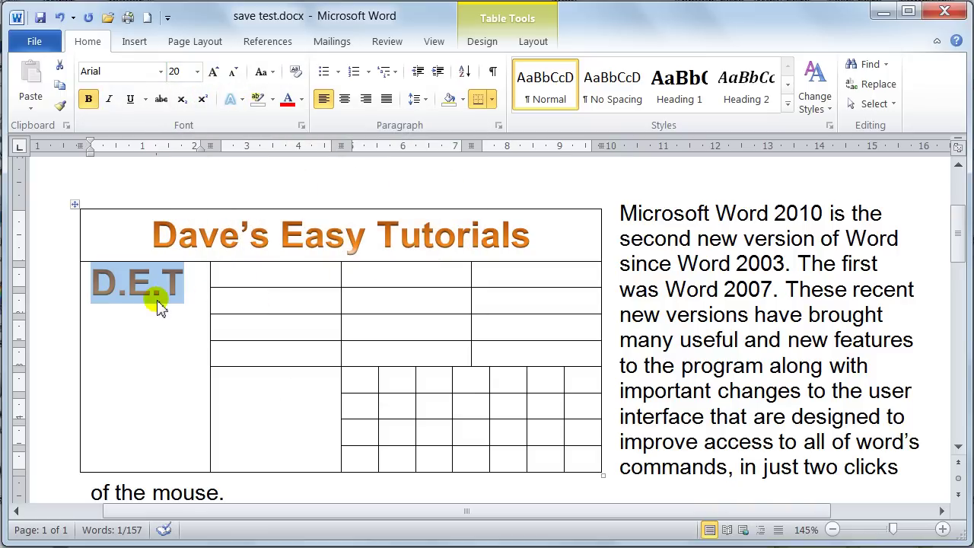
- Cycle the text direction of the "D.E.T" cell and leave the text running vertically from bottom to top
left_click(532, 45)
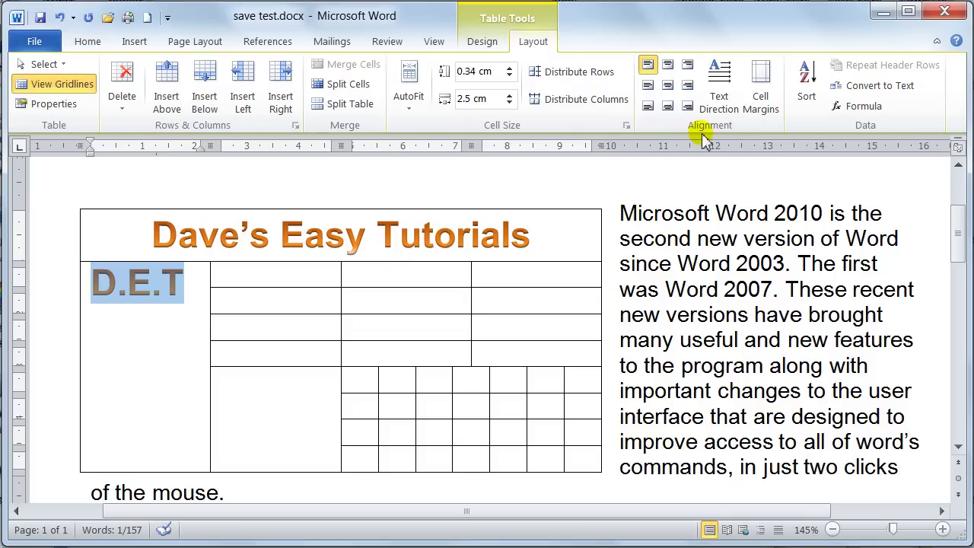
left_click(719, 103)
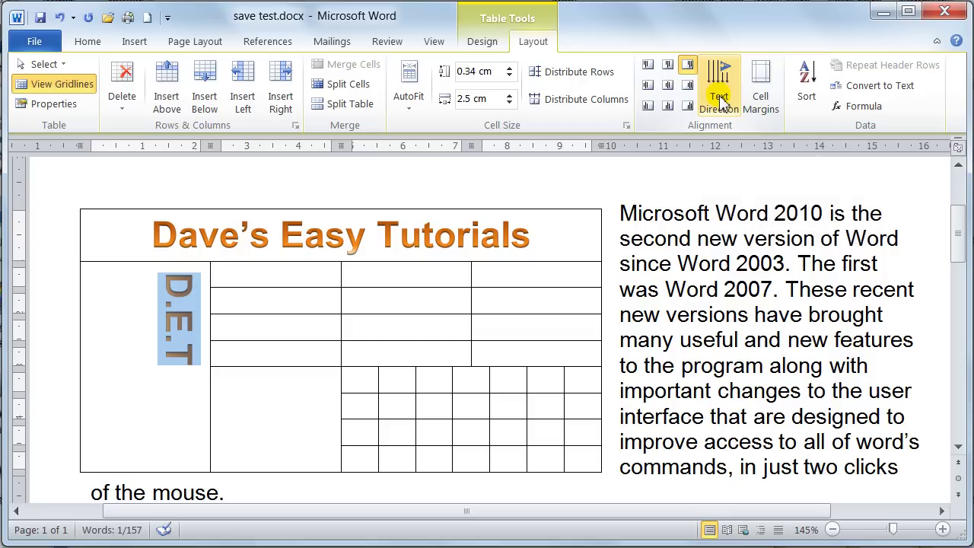
left_click(719, 103)
left_click(719, 102)
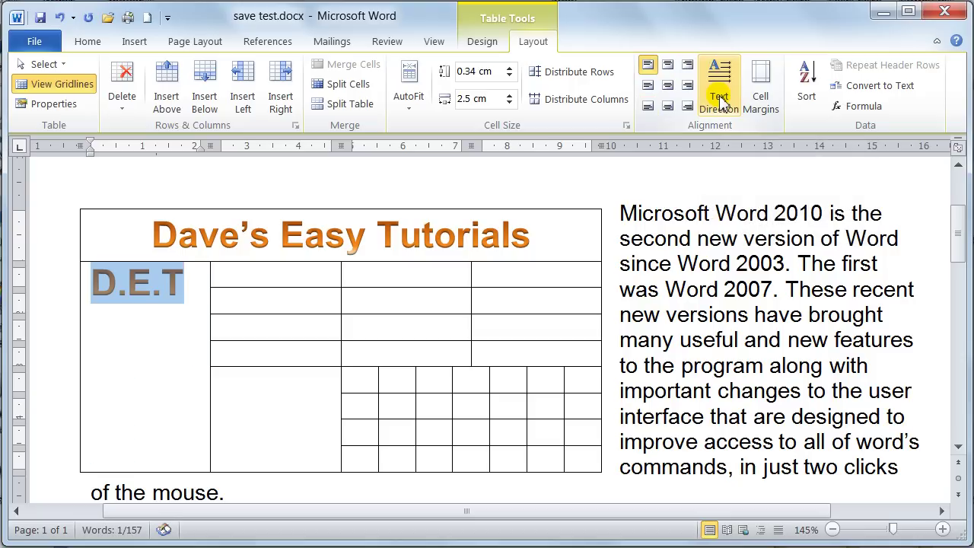
left_click(719, 103)
left_click(719, 102)
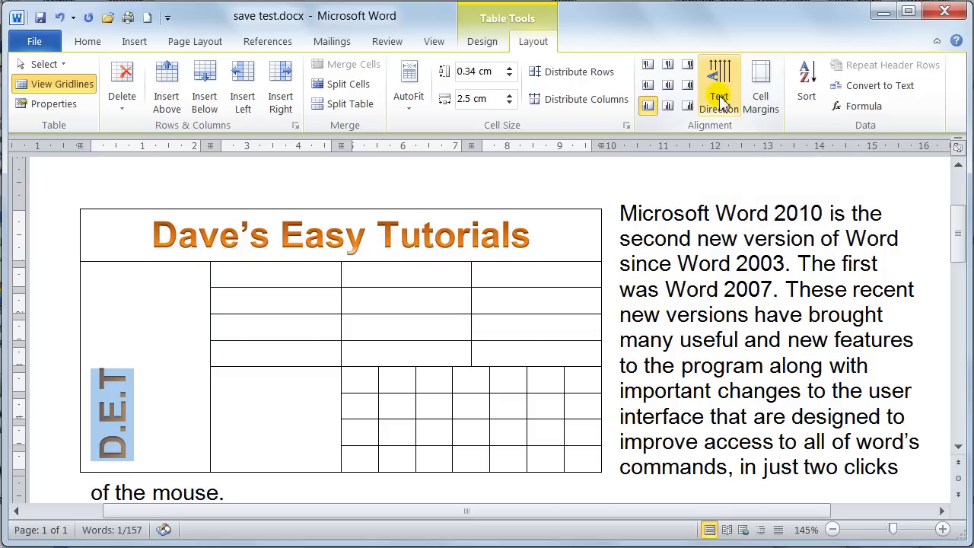
left_click(719, 103)
left_click(719, 102)
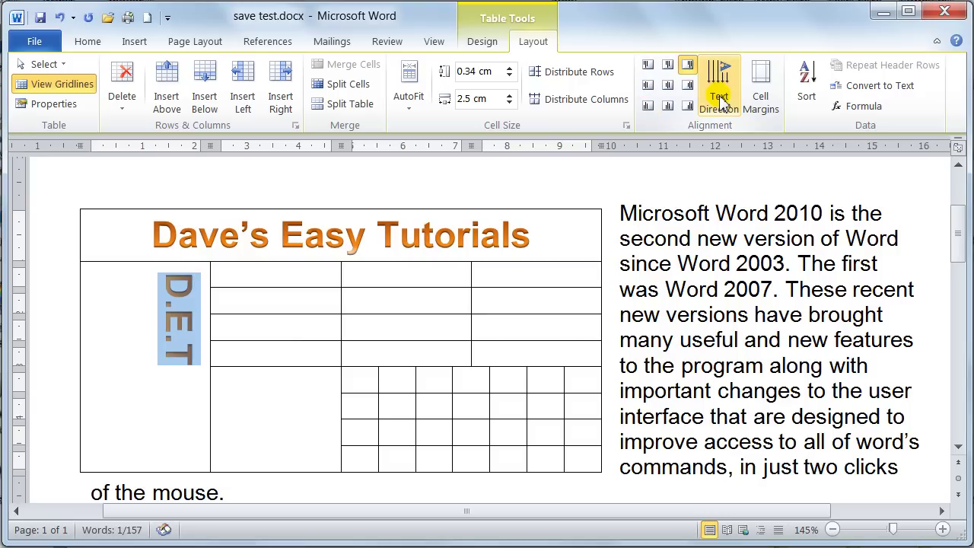
left_click(719, 103)
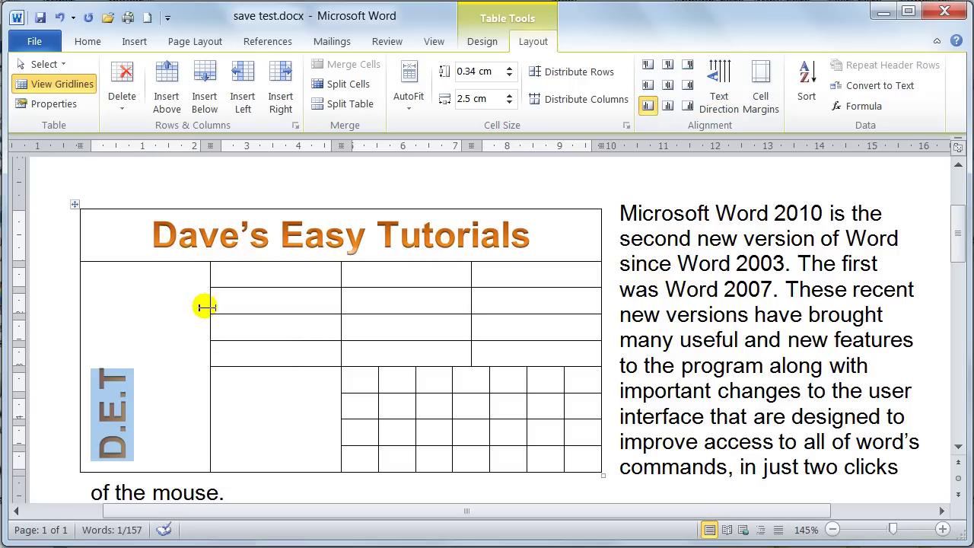
- Center the vertical "D.E.T" text in its merged cell both vertically and horizontally, and deselect it
left_click(669, 87)
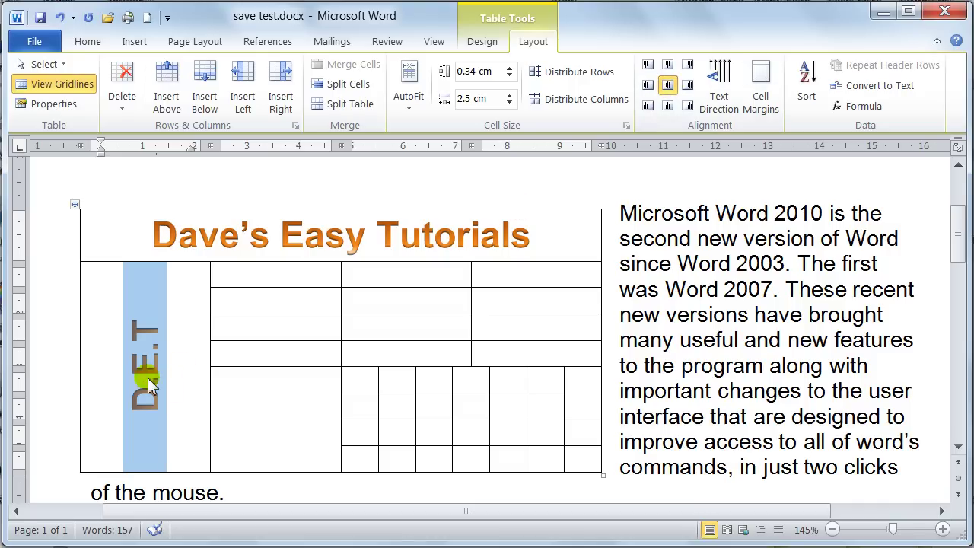
left_click(187, 342)
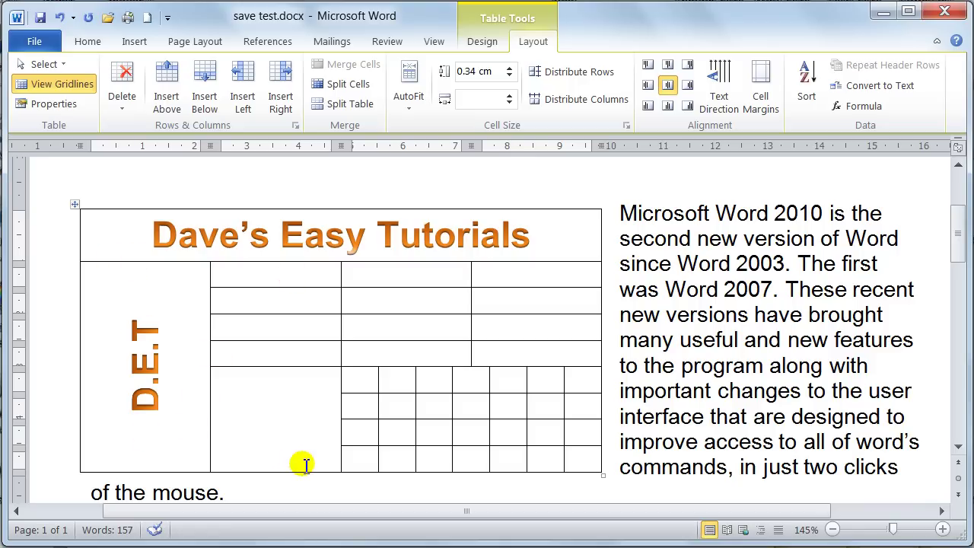
left_click(451, 350)
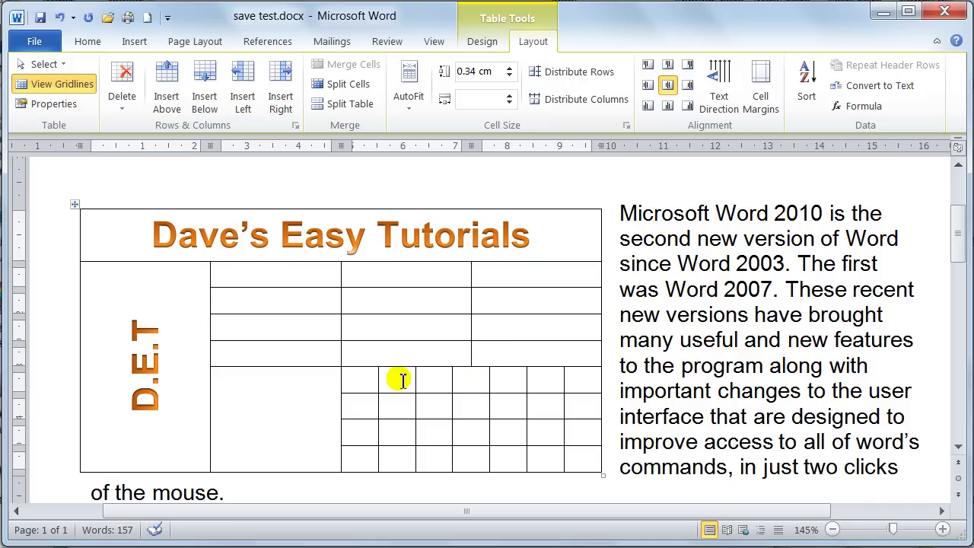
- Close save test.docx without saving its changes and create a new blank document
key("alt+F4")
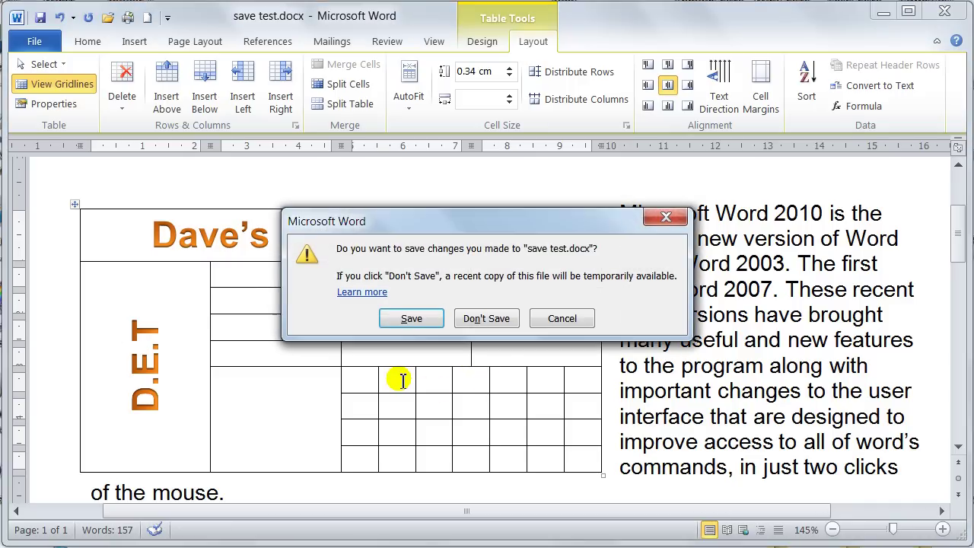
key("n")
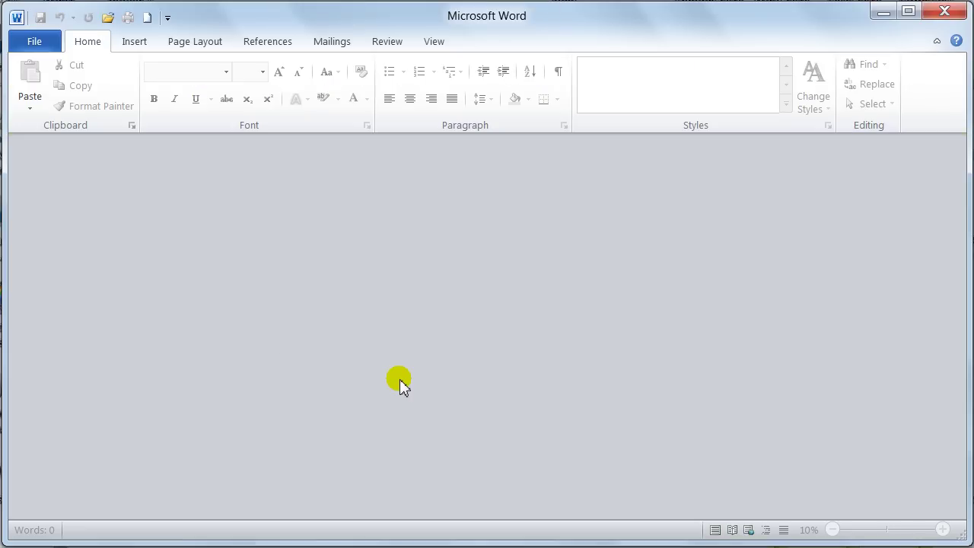
key("ctrl+n")
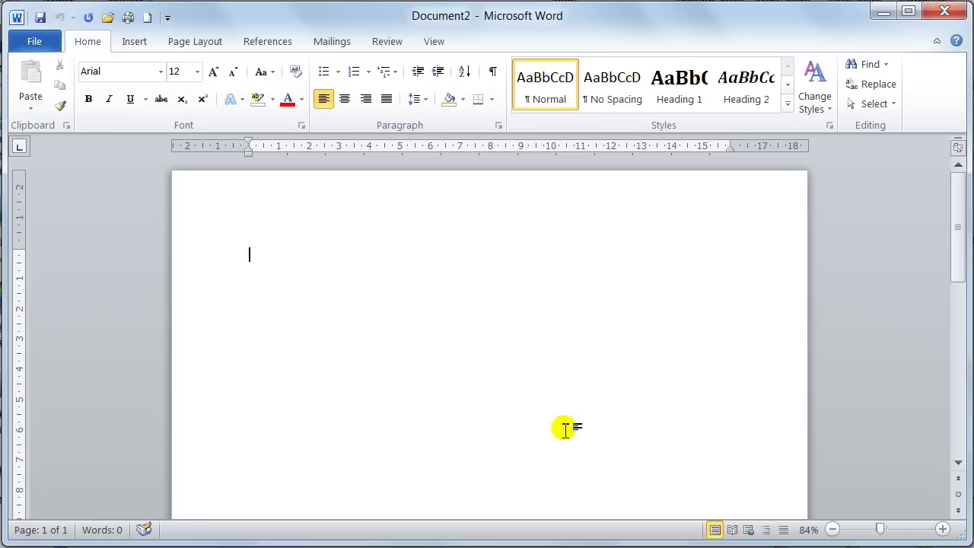
- Insert a table with four columns and four rows at the start of the blank document
left_click(137, 46)
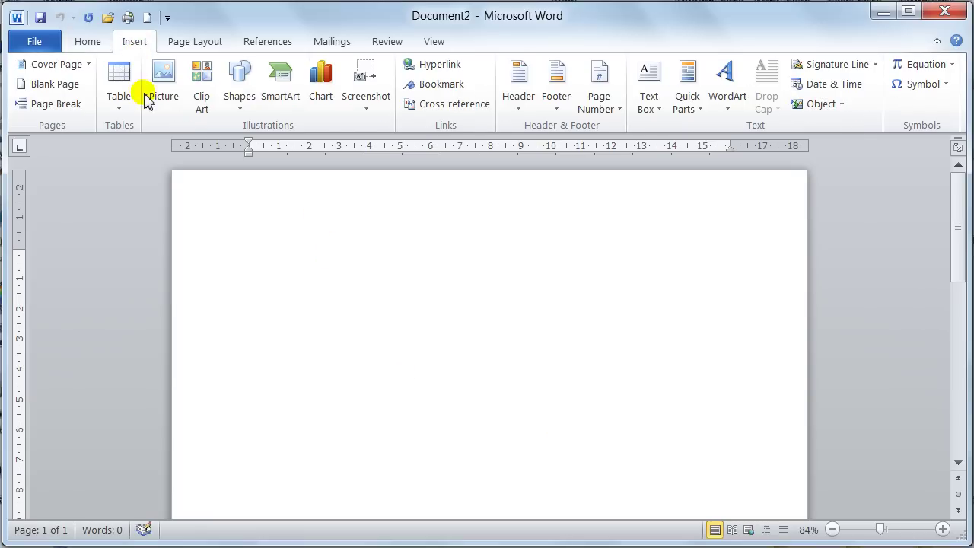
left_click(119, 108)
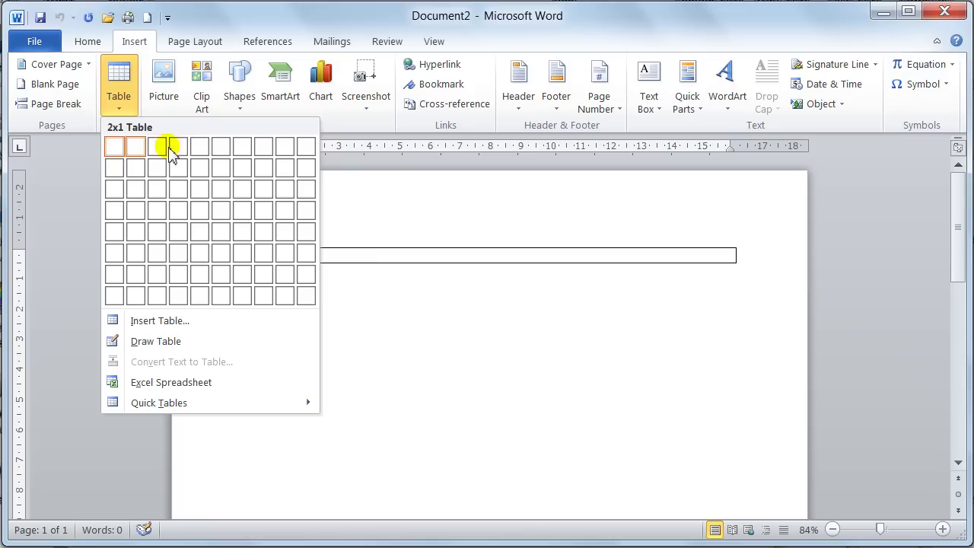
left_click(182, 211)
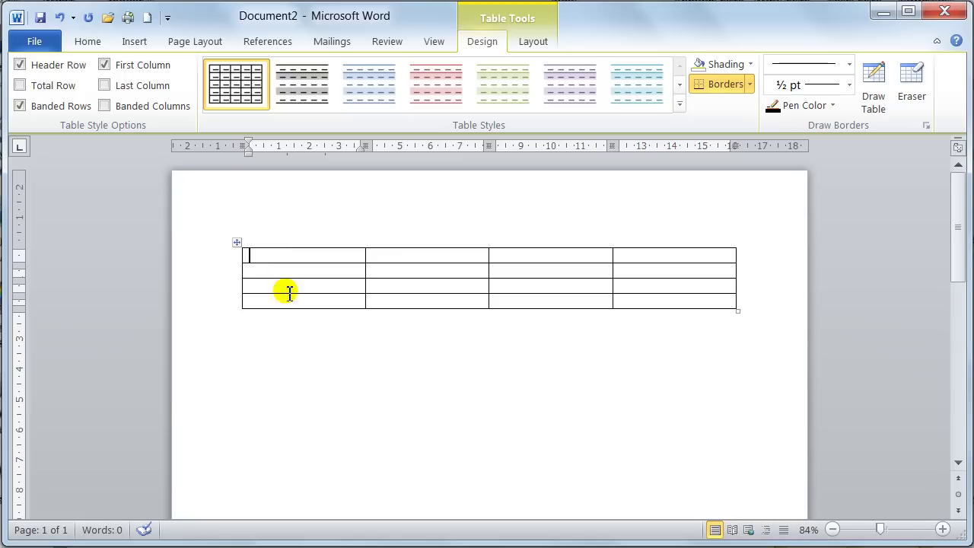
- Append three rows to the end of the table by advancing past its last cell with the text cursor
left_click(627, 300)
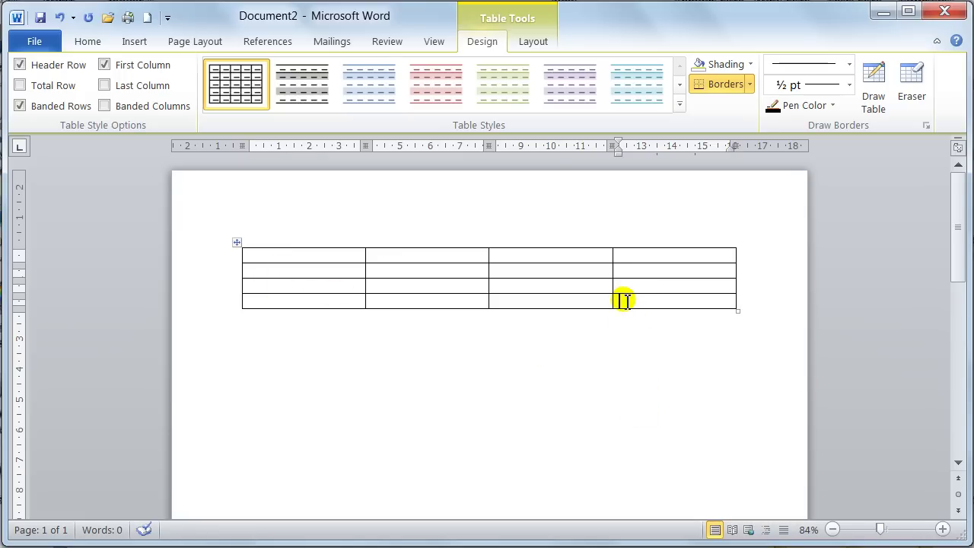
key("Tab")
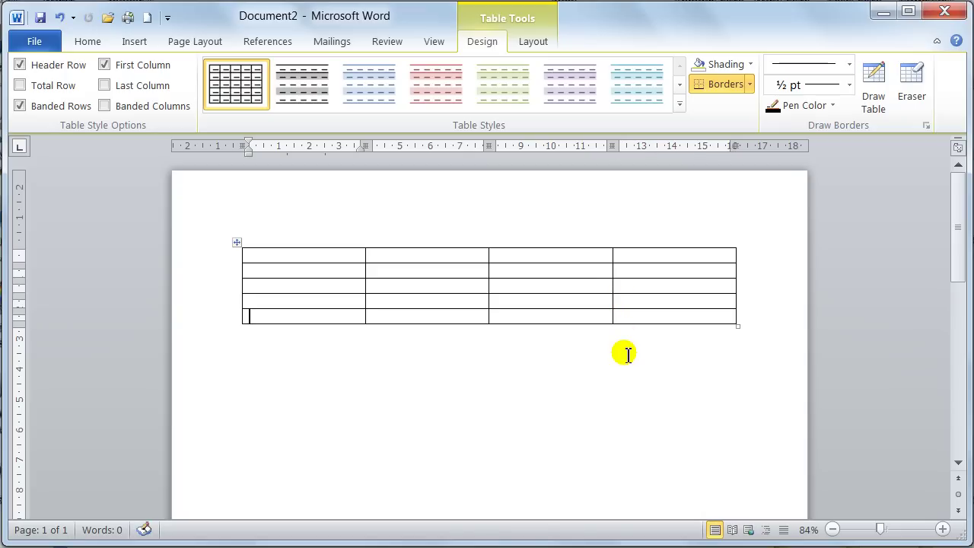
key("Tab")
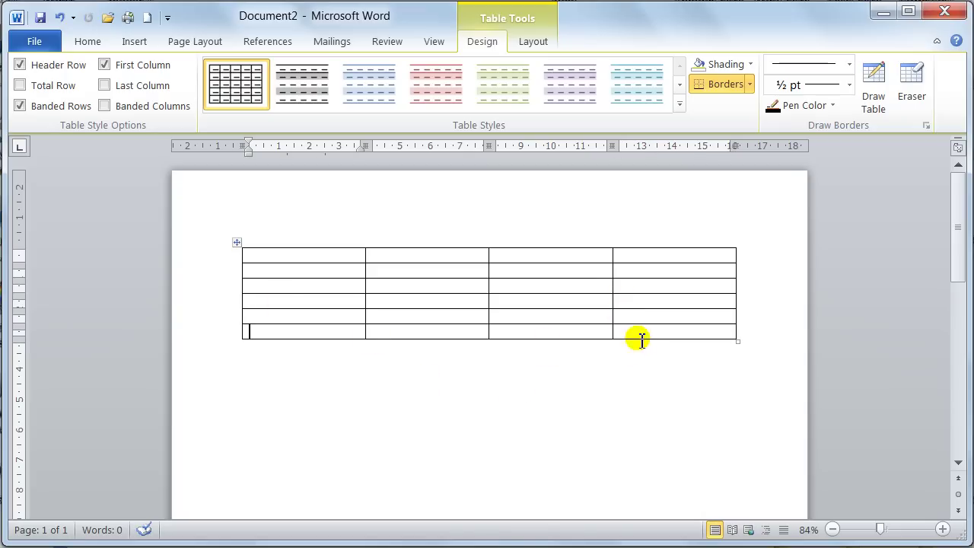
key("Tab")
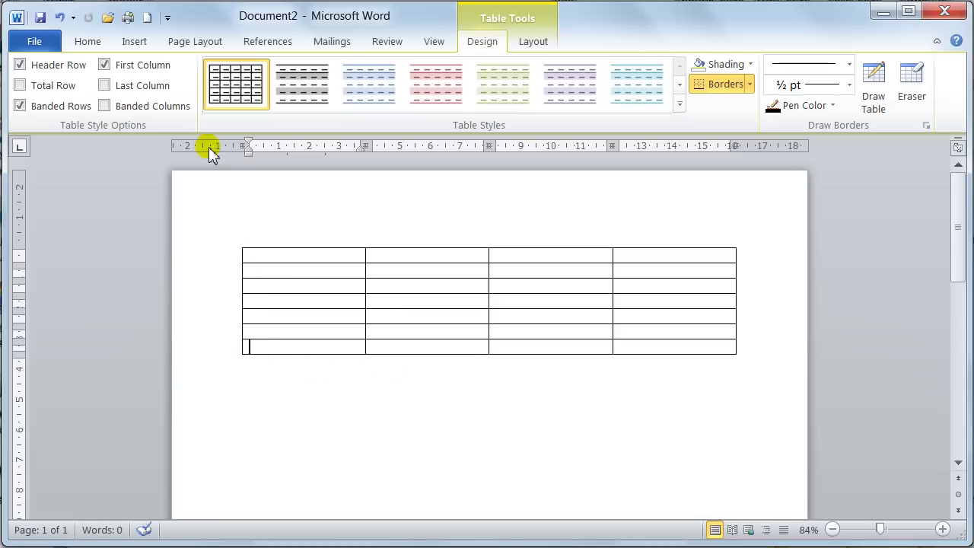
- Insert two more rows below the last row of the table
left_click(535, 43)
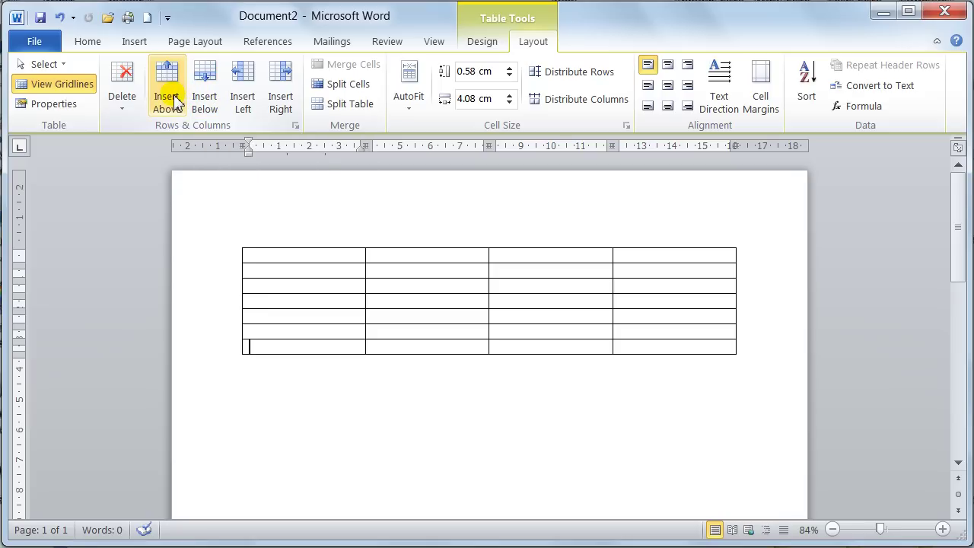
left_click(207, 97)
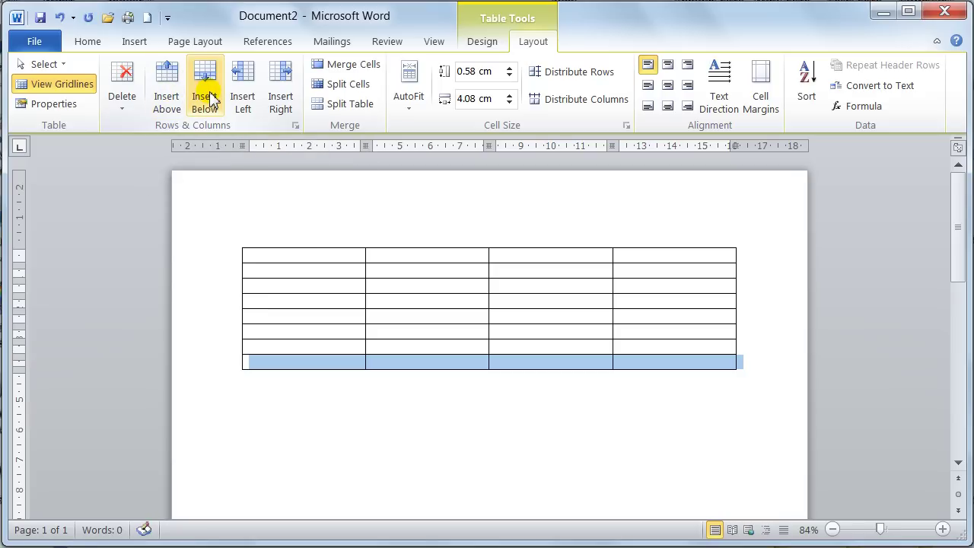
left_click(213, 101)
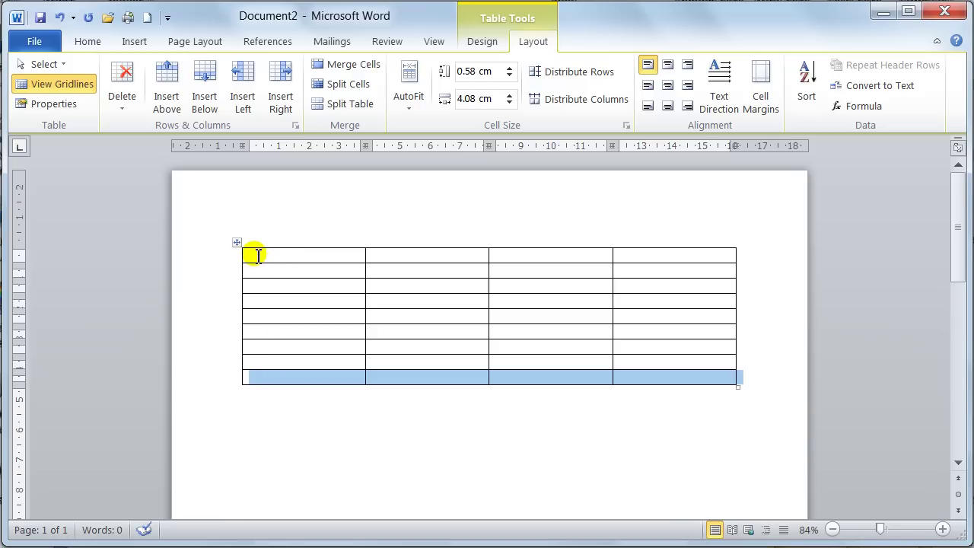
- Split the table at its fifth row and add two blank lines between the resulting tables
left_click(256, 315)
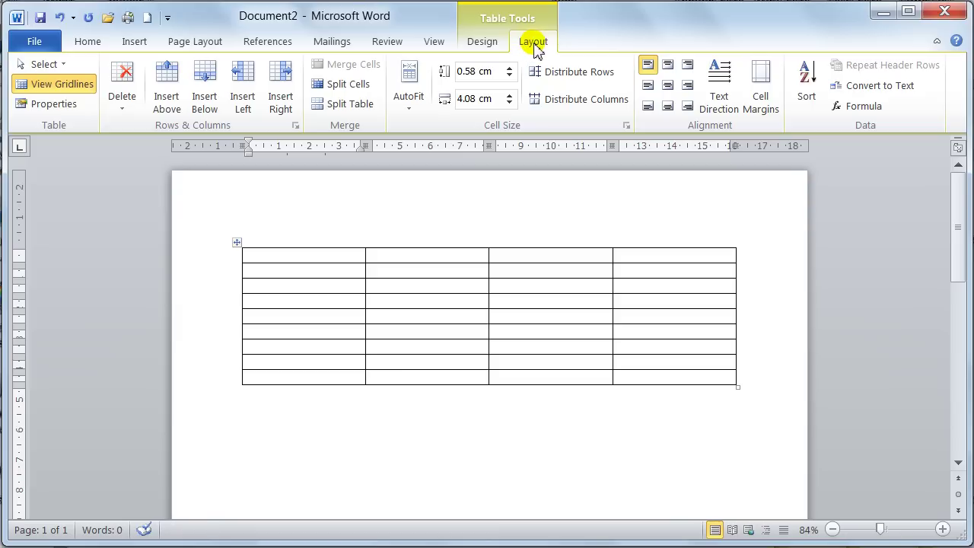
left_click(350, 104)
key("Return")
key("Return")
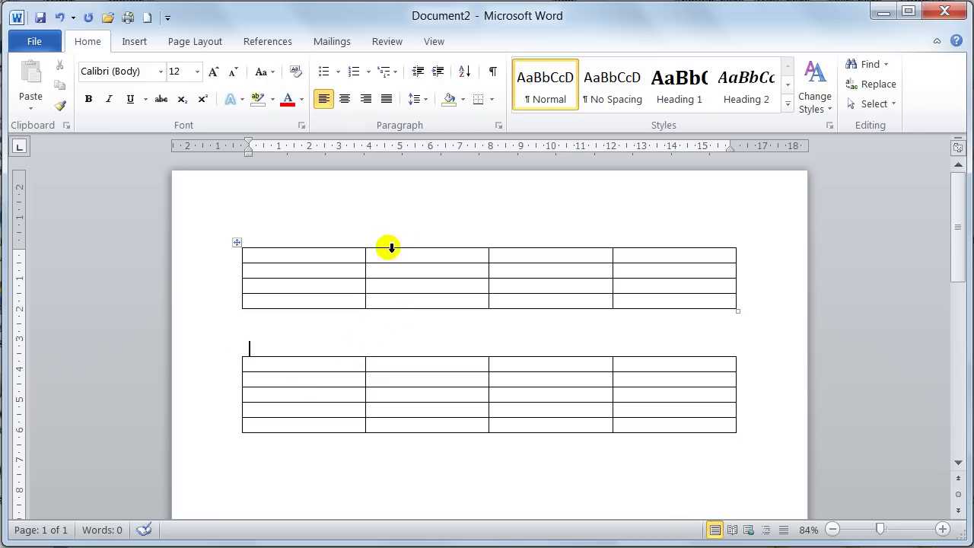
- Examine the row height and page-break options for the third row of the upper table, keeping the existing settings
left_click(303, 285)
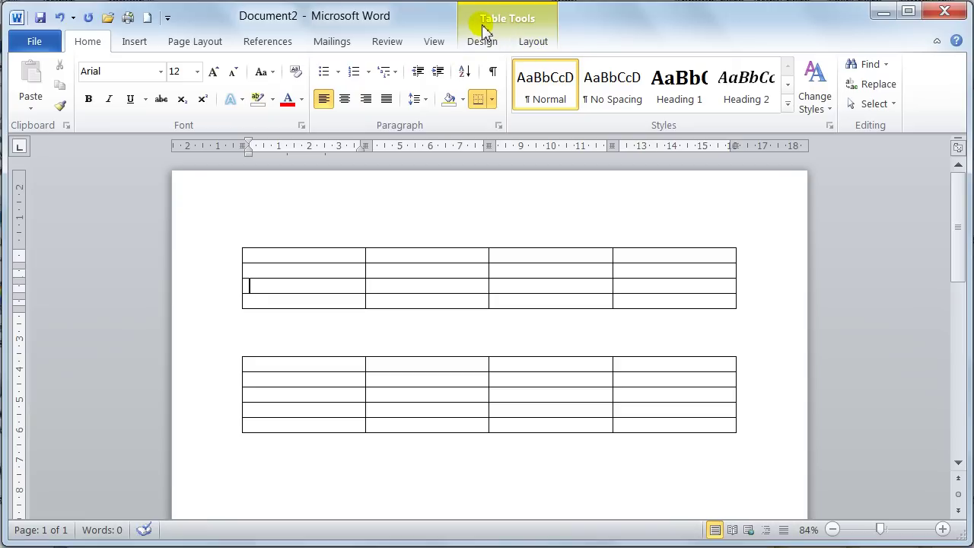
left_click(530, 42)
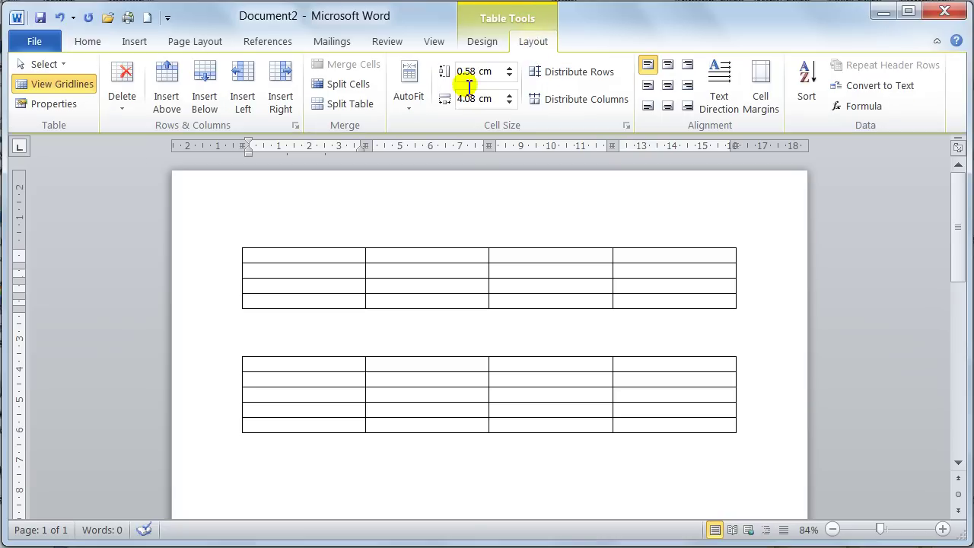
left_click(61, 102)
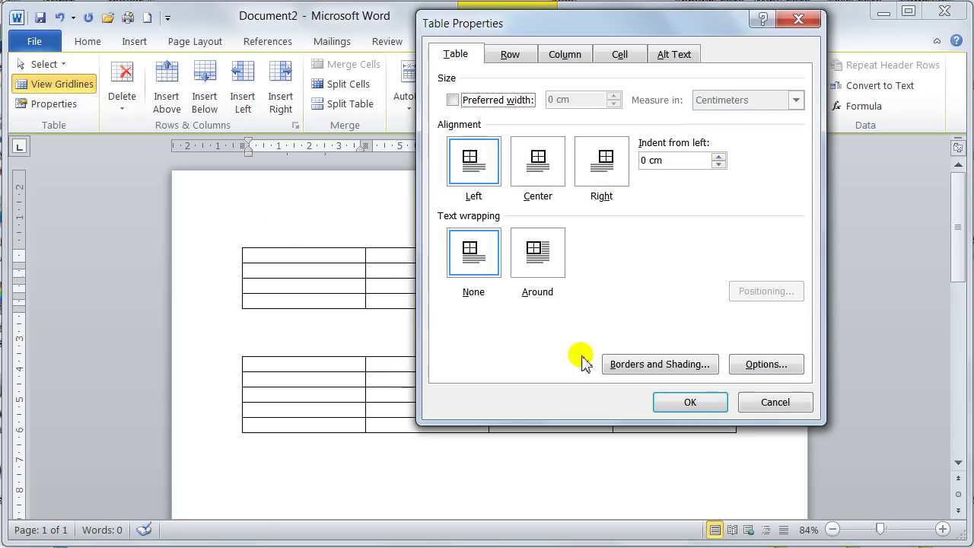
left_click(513, 56)
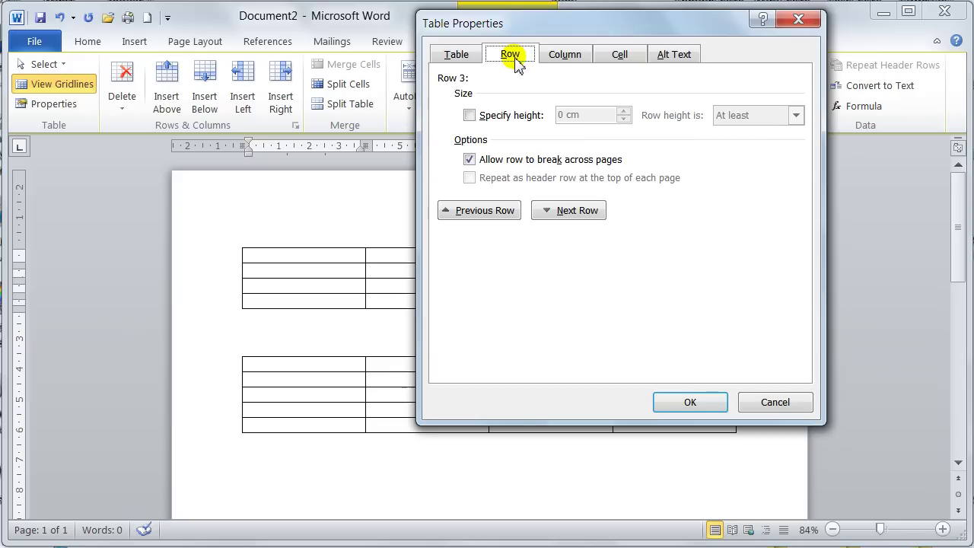
left_click_drag(528, 24, 502, 114)
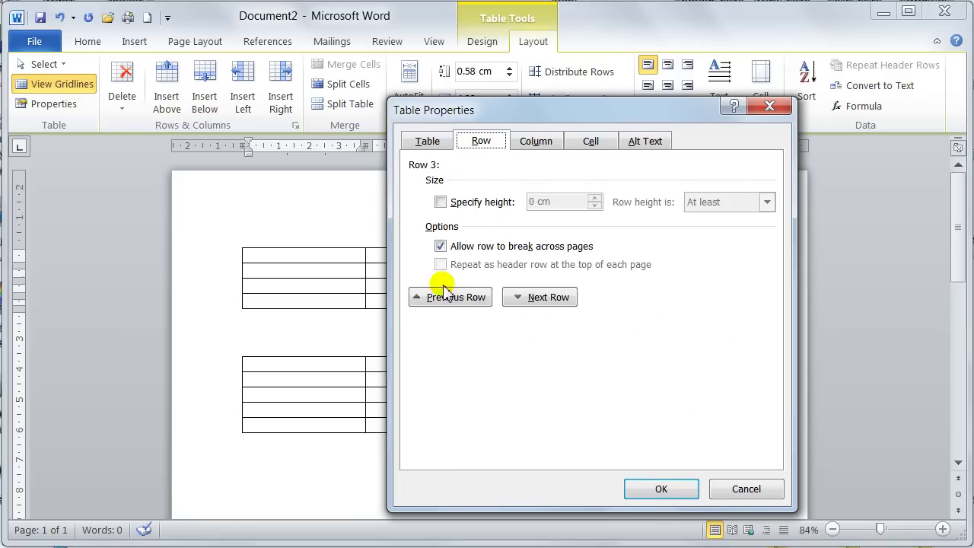
left_click(671, 489)
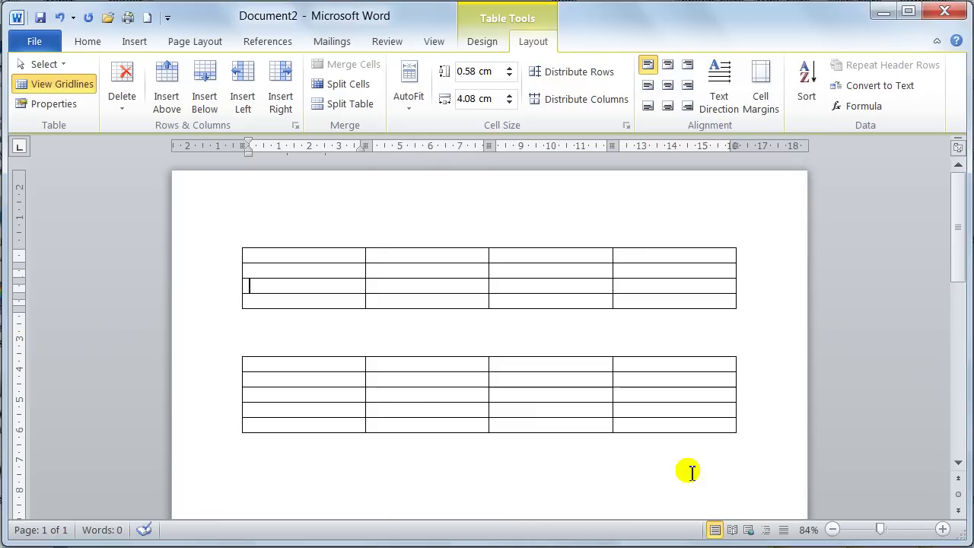
- Place the text cursor in the first cell of the lower table's last row
left_click(320, 427)
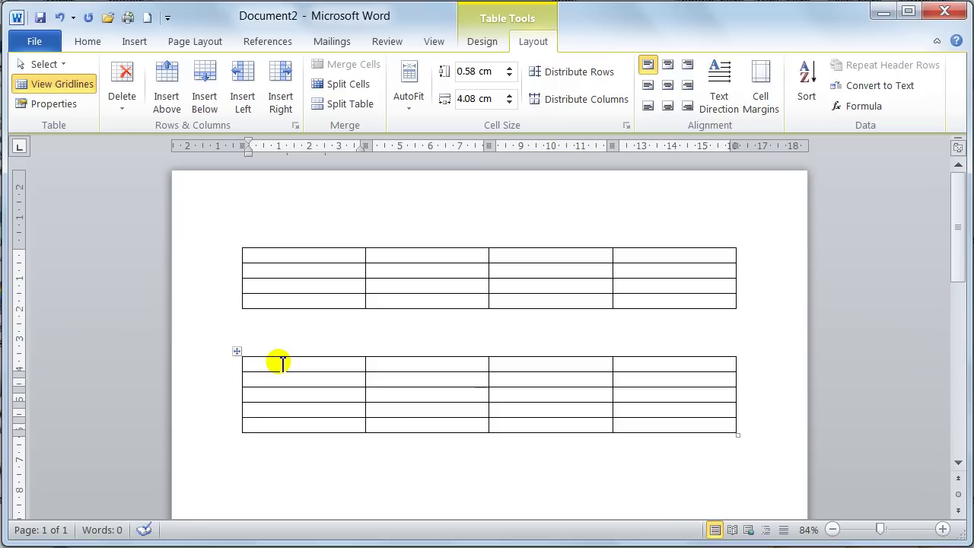